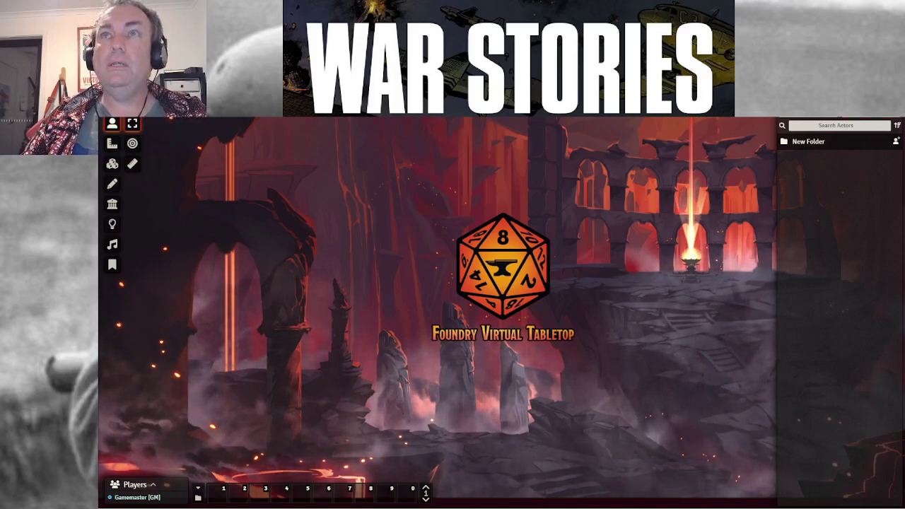
Import the Custom System Builder templates from the file export (2).json in the user data
click(882, 106)
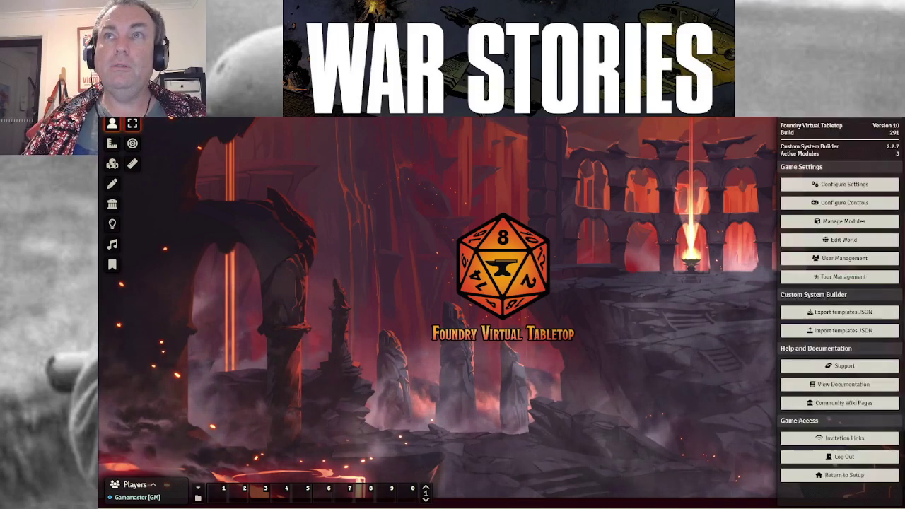
click(840, 331)
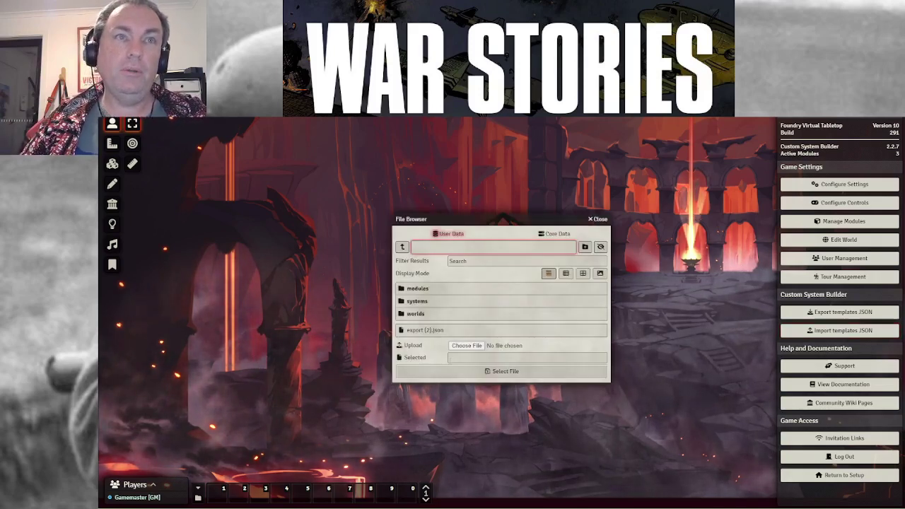
click(436, 332)
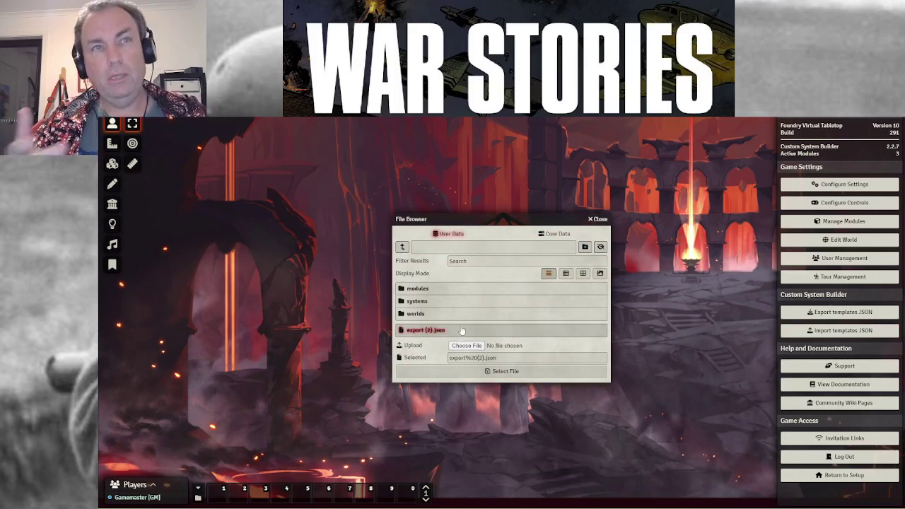
click(522, 374)
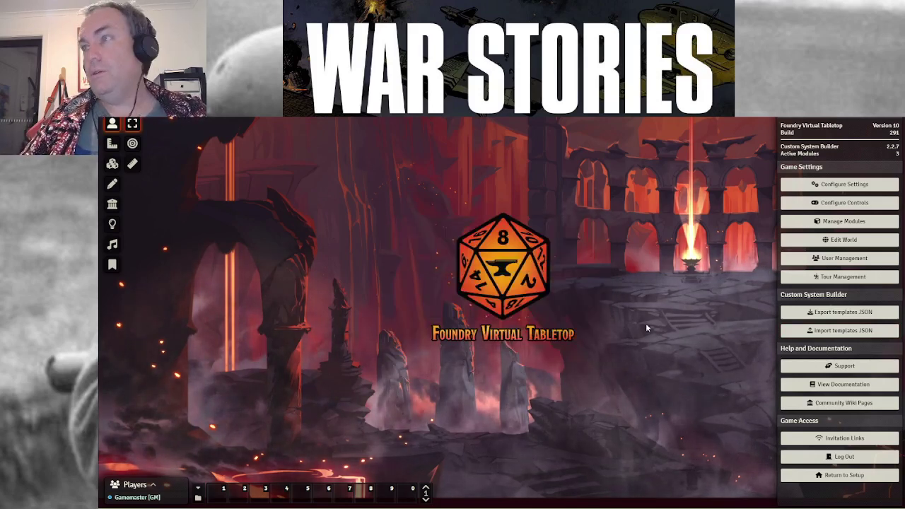
Open the War Stories Player Sheet template from the actors' New Folder, then widen and reposition its window
click(816, 107)
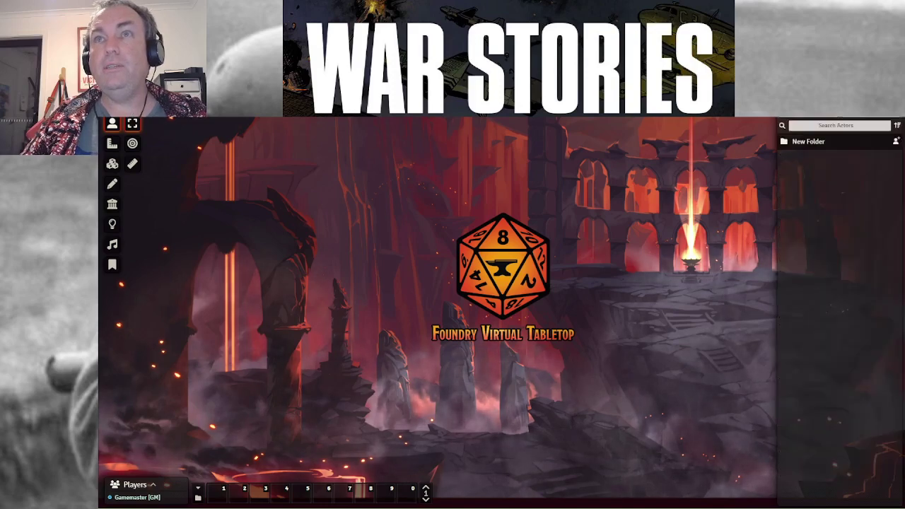
click(818, 143)
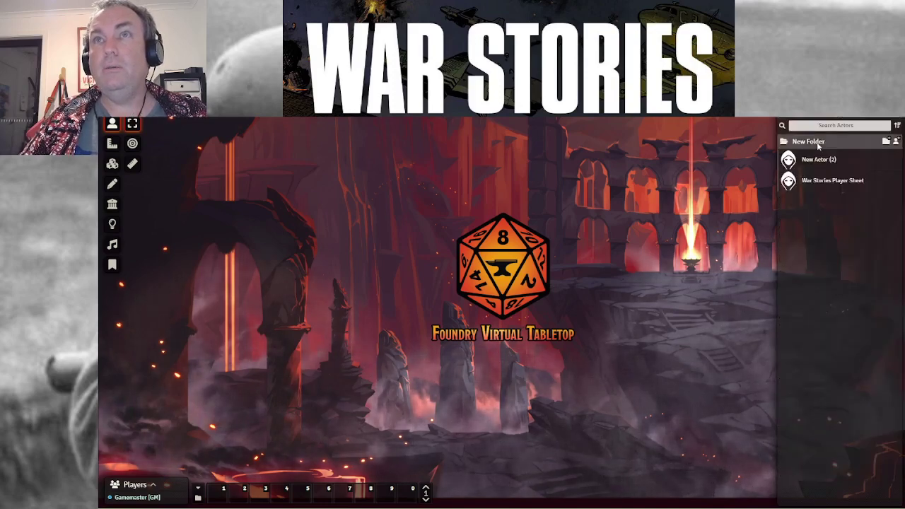
click(819, 181)
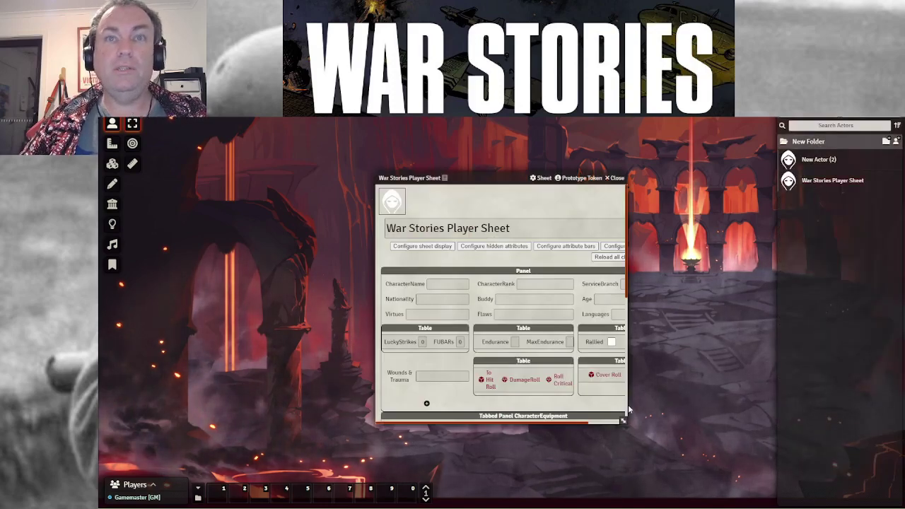
drag(622, 422, 858, 395)
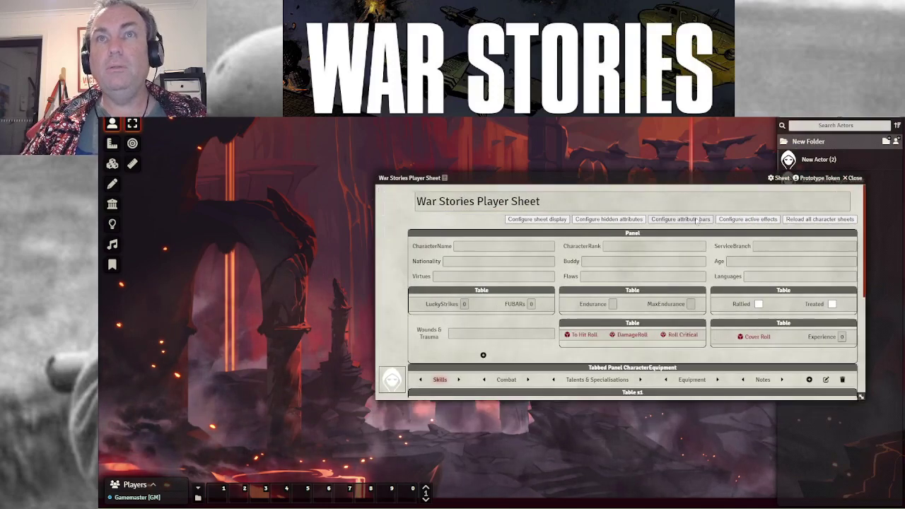
drag(658, 181, 434, 184)
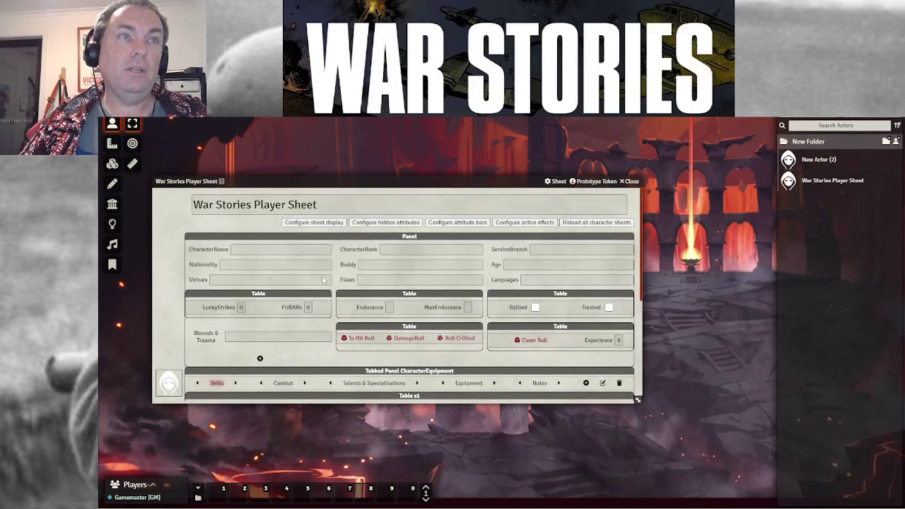
Examine the template's Skills section, including the attributes, skills and the Wounds, Weariness, Fear and Morale conditions
scroll(323, 280, down, 3)
scroll(350, 346, down, 2)
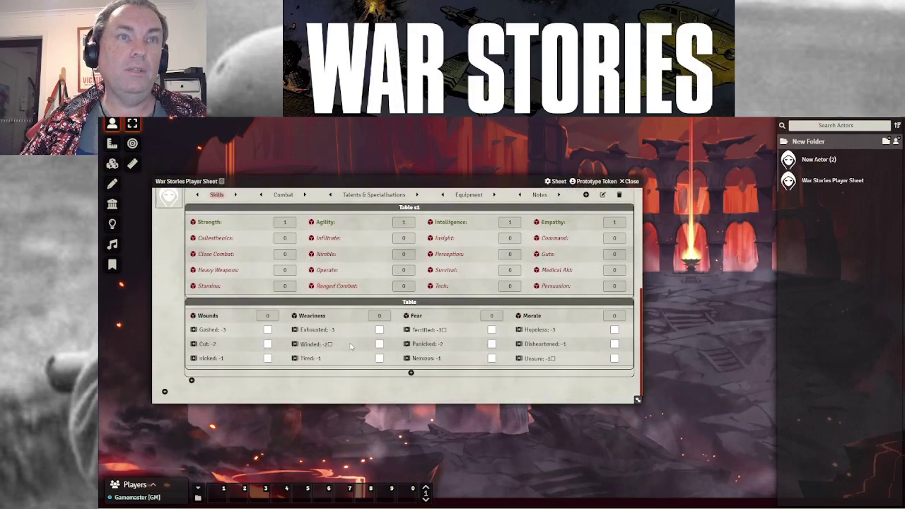
scroll(350, 346, up, 2)
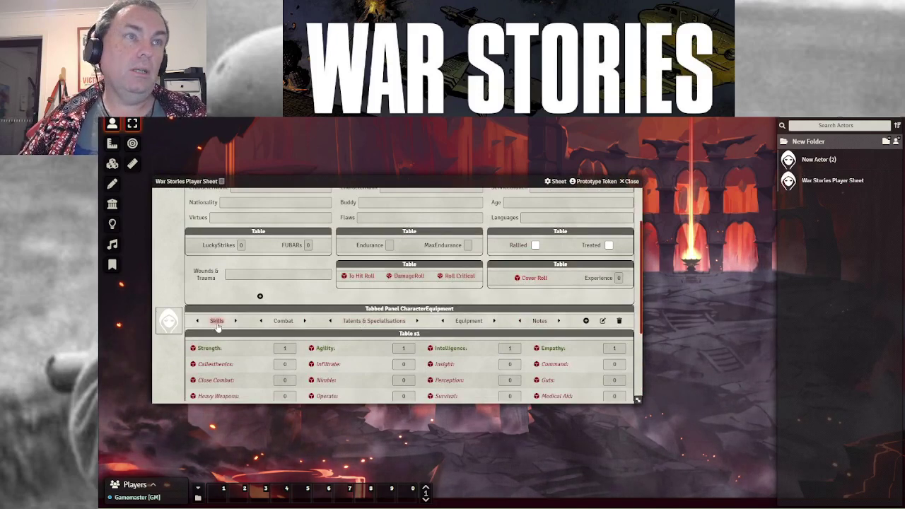
scroll(217, 329, down, 2)
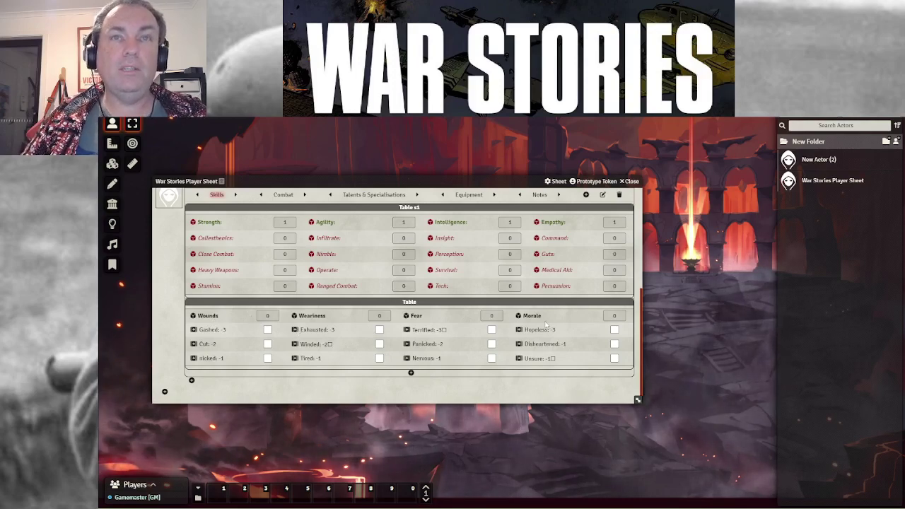
scroll(571, 297, up, 3)
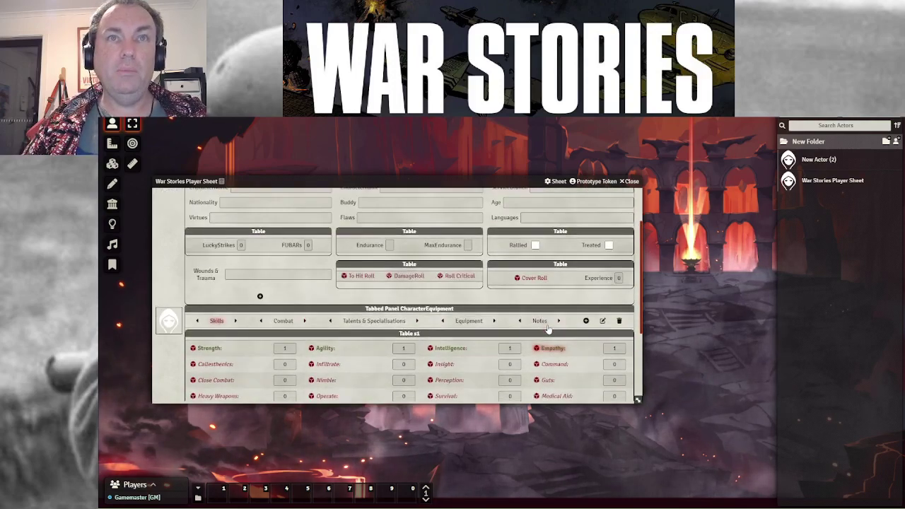
scroll(555, 350, down, 2)
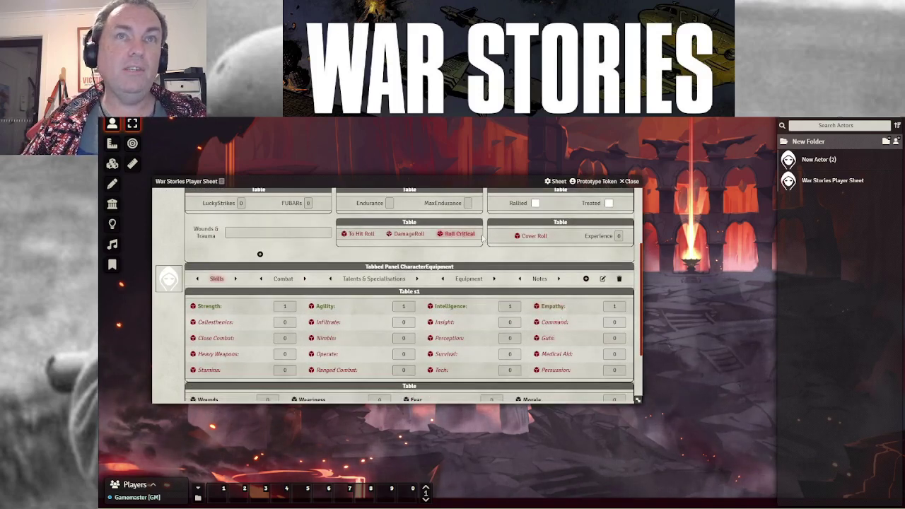
Review the template's Combat section with its weapon and armor tables and the close and ranged combat modifiers
click(283, 278)
scroll(391, 300, up, 2)
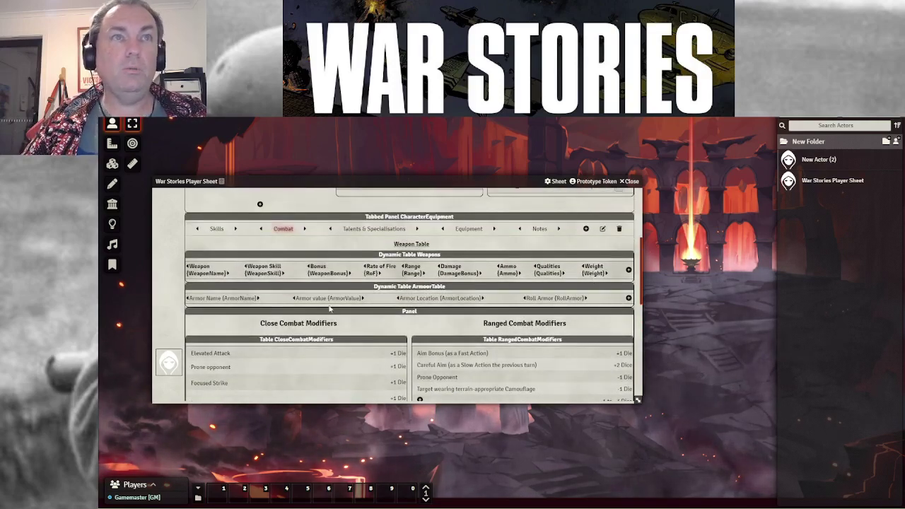
scroll(407, 335, down, 3)
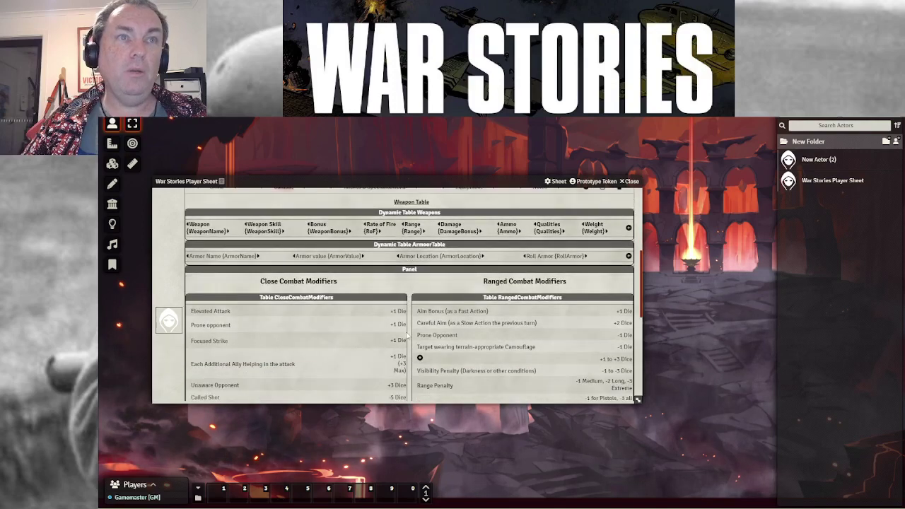
scroll(317, 381, up, 5)
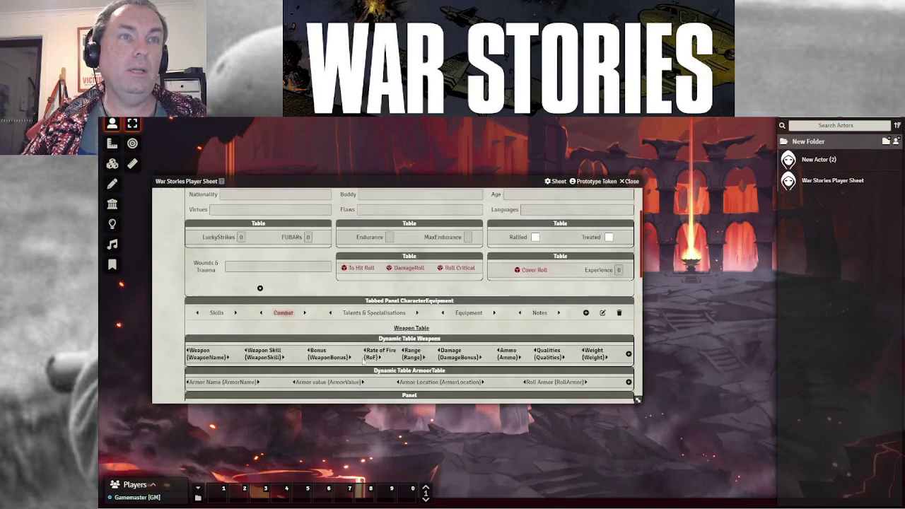
Review the template's Talents & Specialisations, Equipment and Notes sections, then close the template sheet
click(365, 315)
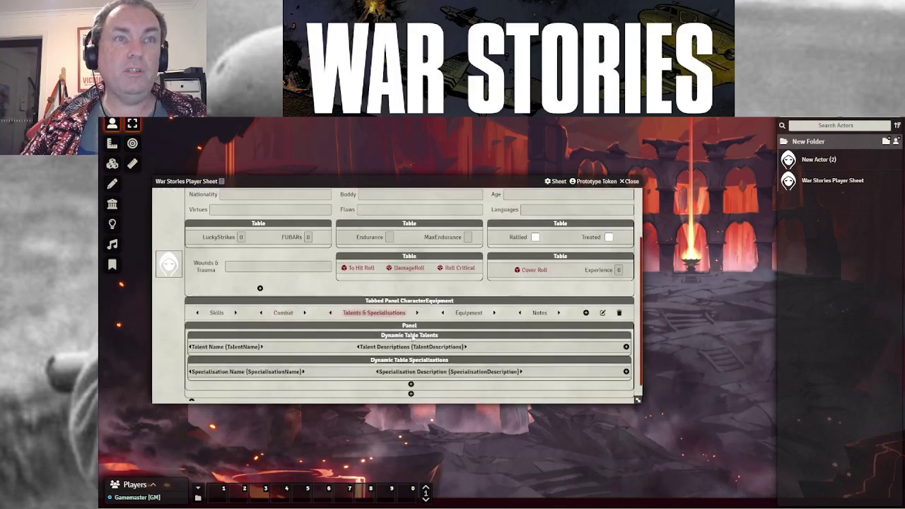
scroll(410, 339, down, 1)
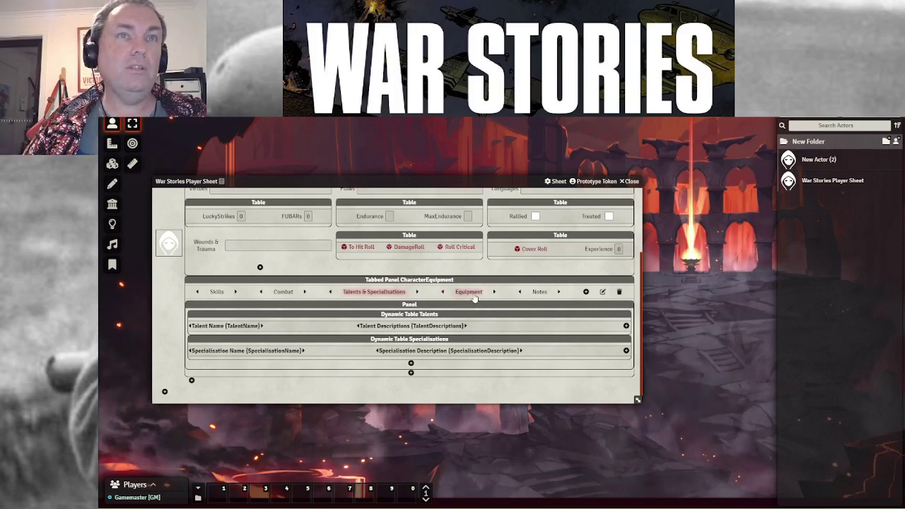
click(468, 292)
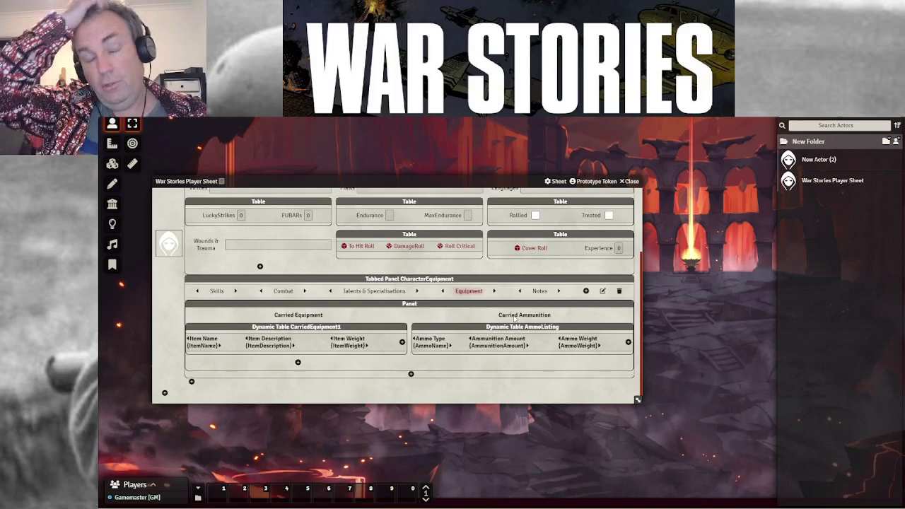
click(540, 292)
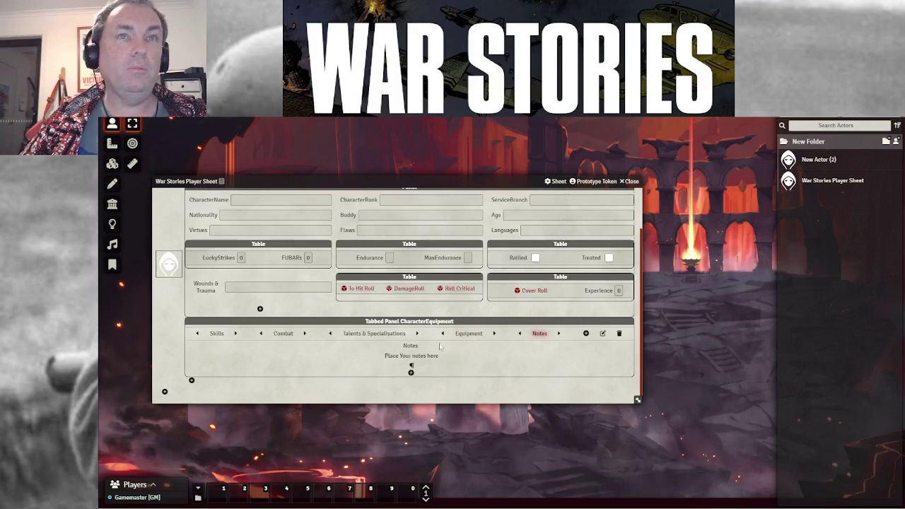
scroll(493, 385, up, 2)
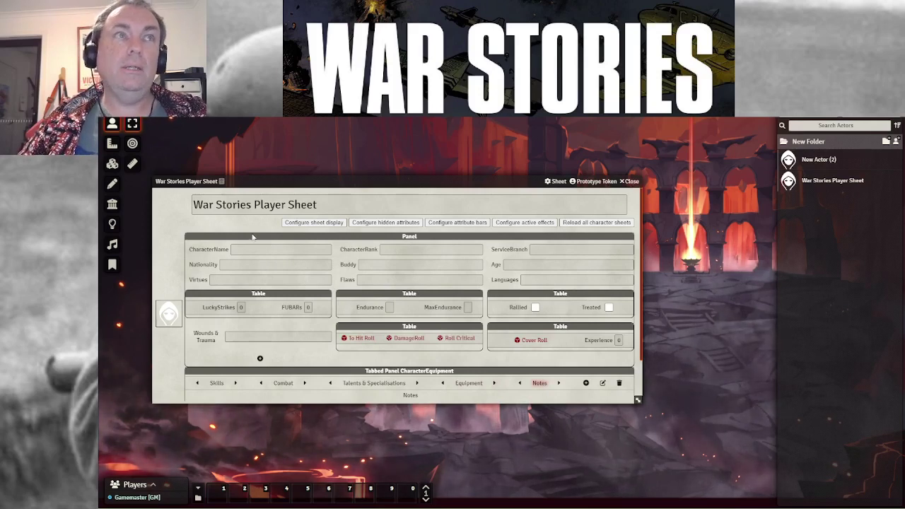
click(631, 181)
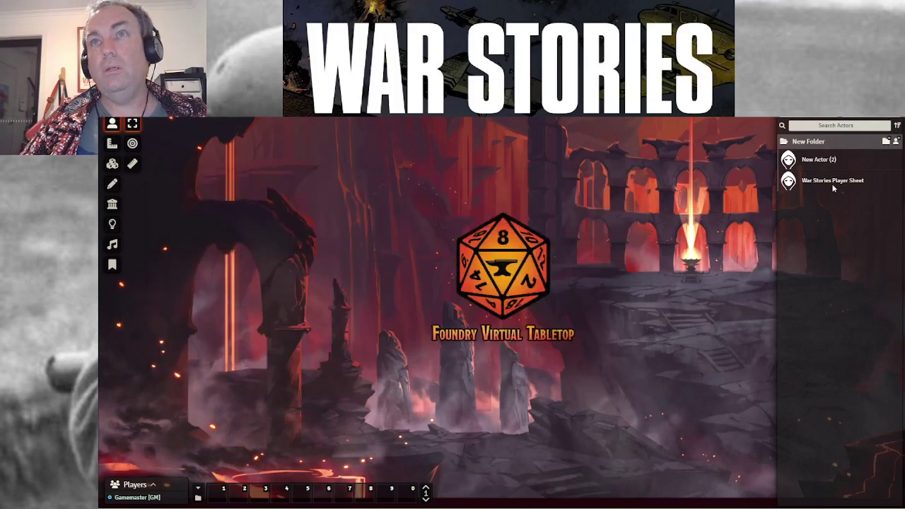
Create a new actor of type character, entering the character's name and leaving the folder blank
click(894, 141)
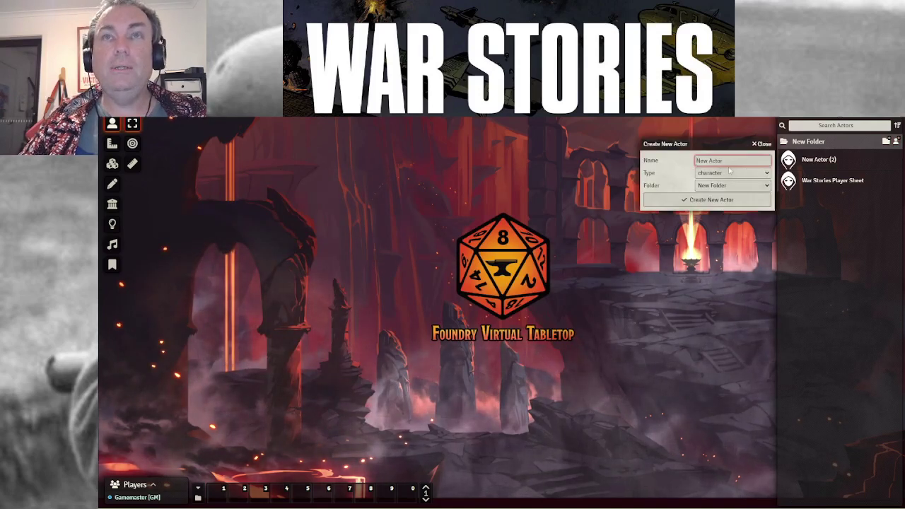
click(761, 186)
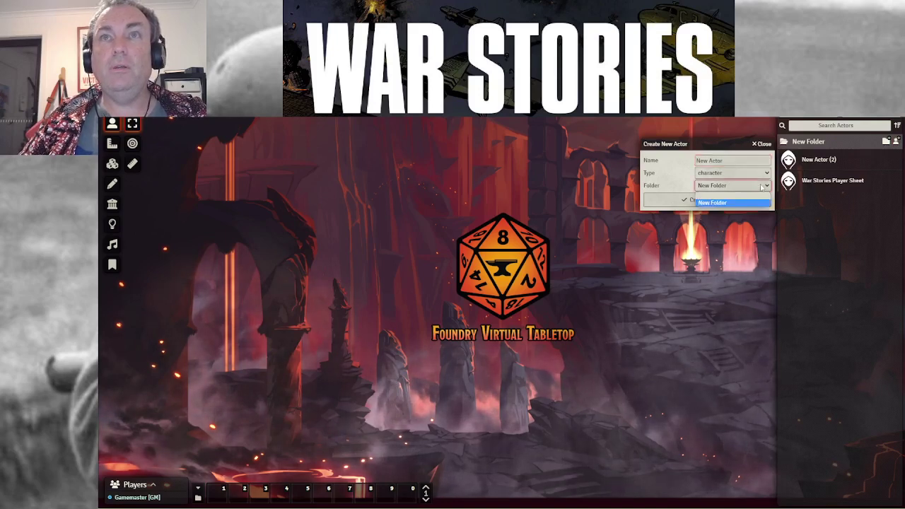
click(737, 197)
click(735, 160)
text(Fred)
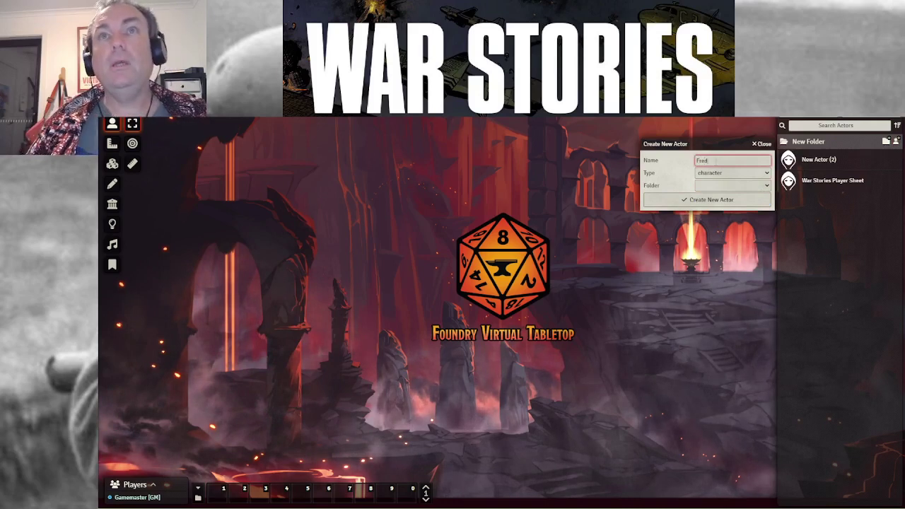
click(747, 174)
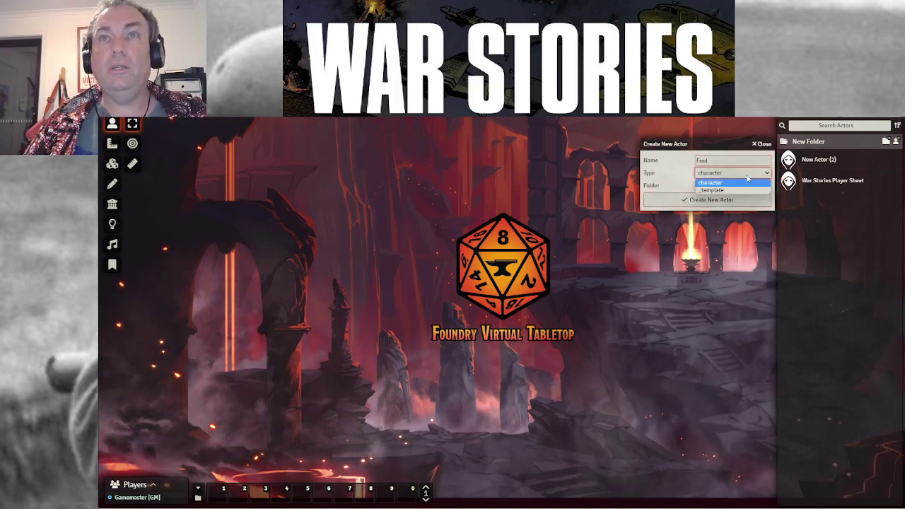
click(747, 181)
click(724, 200)
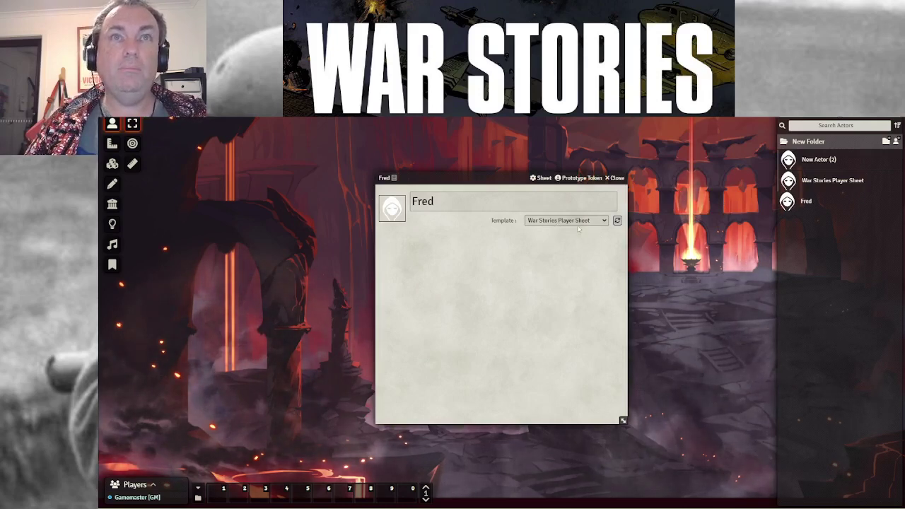
Apply the War Stories Player Sheet template to the new actor, then enlarge and reposition its sheet
click(604, 220)
click(605, 222)
click(616, 220)
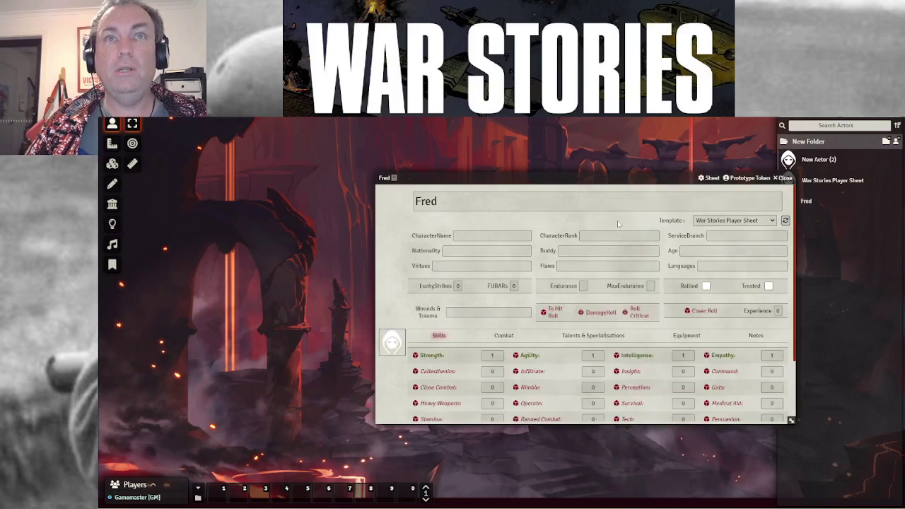
drag(790, 422, 853, 420)
drag(573, 182, 380, 161)
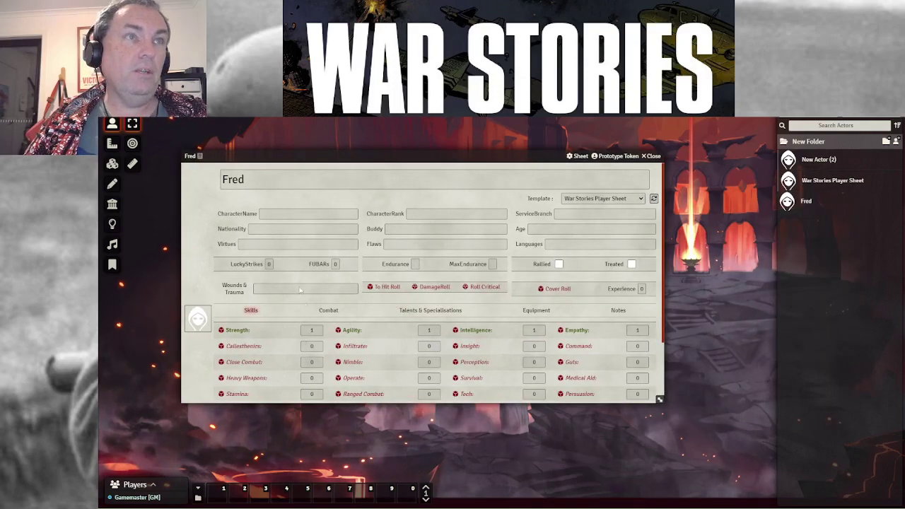
Enter the test text dfffaf as the CharacterName and try out the Nationality, Flaws, Virtues and Wounds & Trauma fields
click(308, 213)
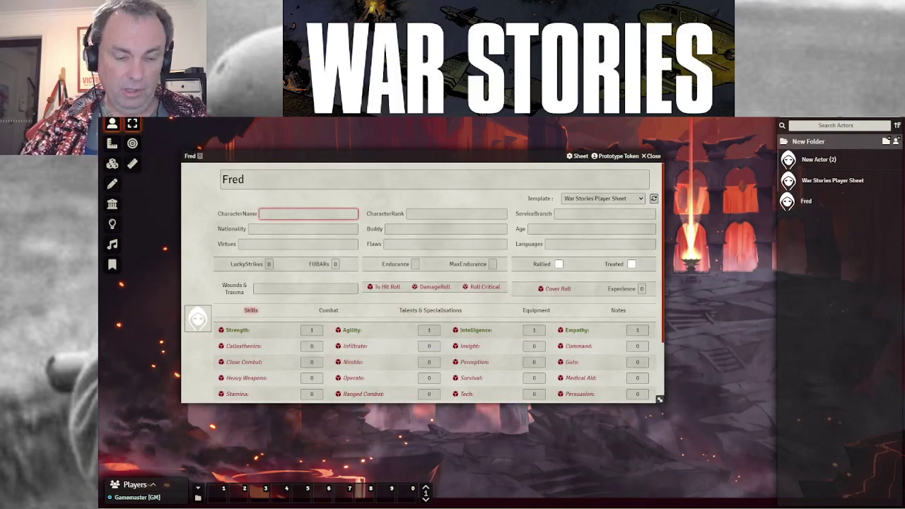
text(dfffaf)
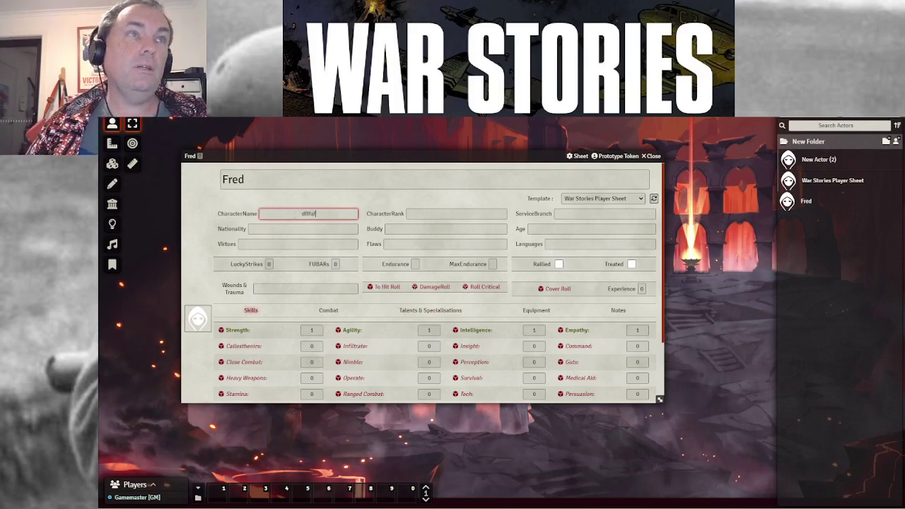
click(303, 228)
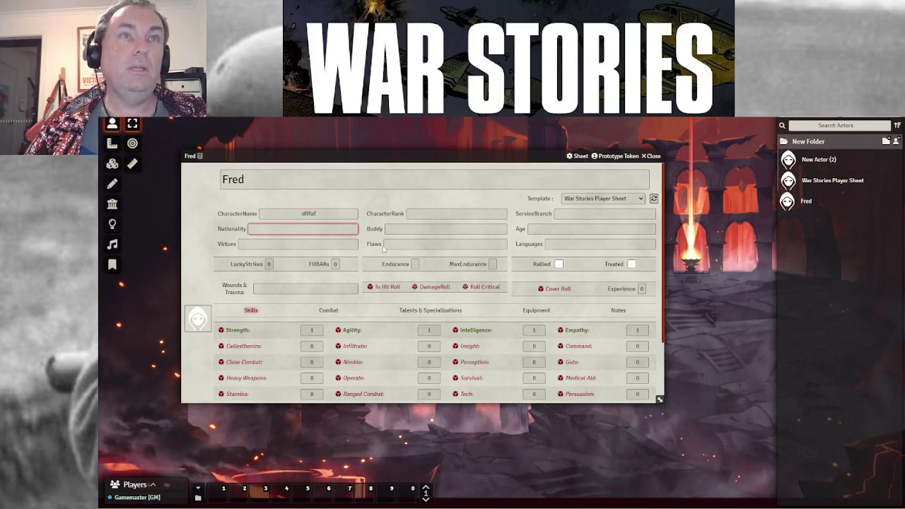
click(444, 244)
click(257, 242)
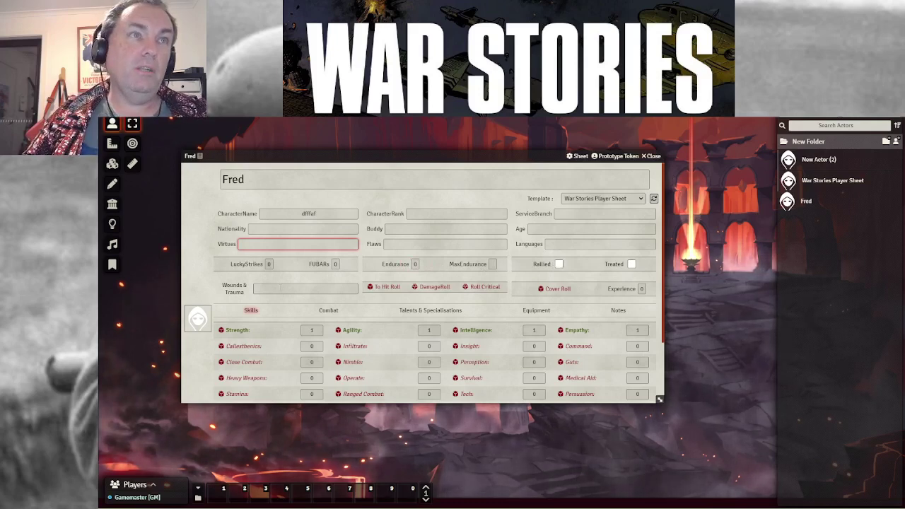
click(281, 288)
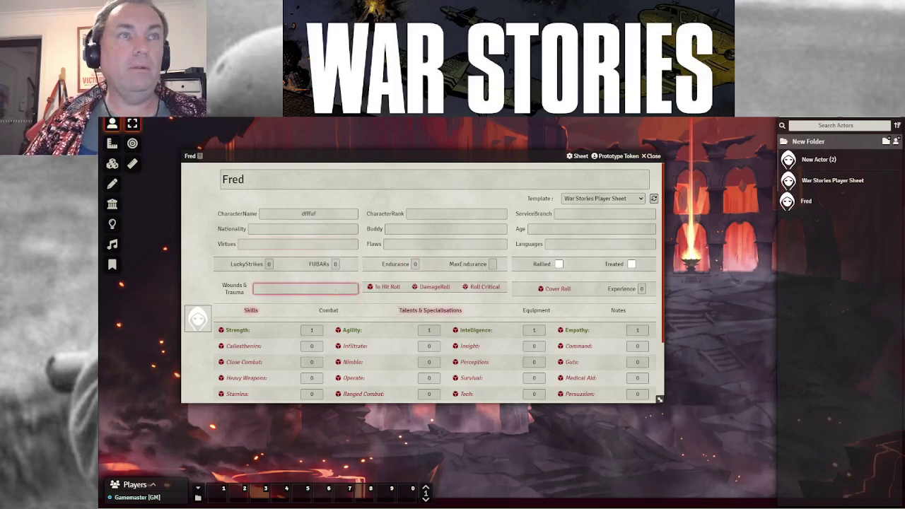
Make a To Hit Roll with CurrentSkill 5, FireMode 3 and Modifier 1, and show its individual dice in the chat card
click(388, 292)
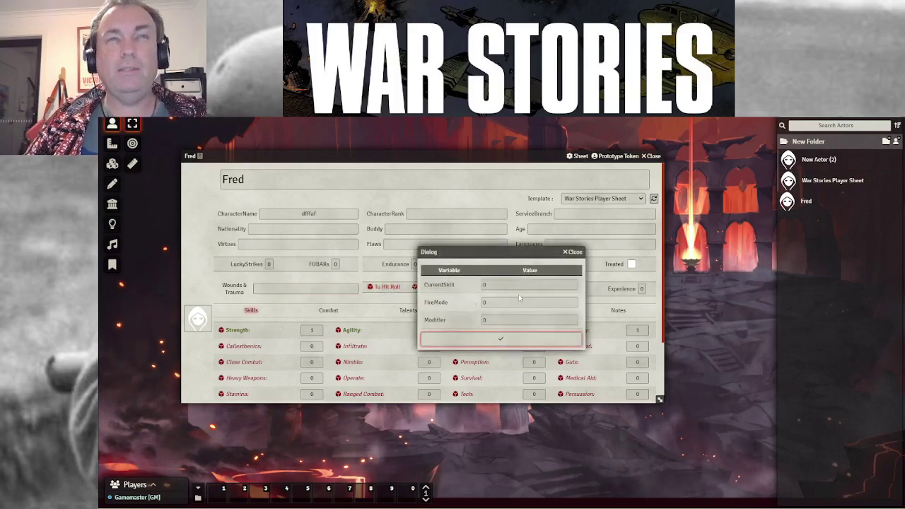
click(460, 284)
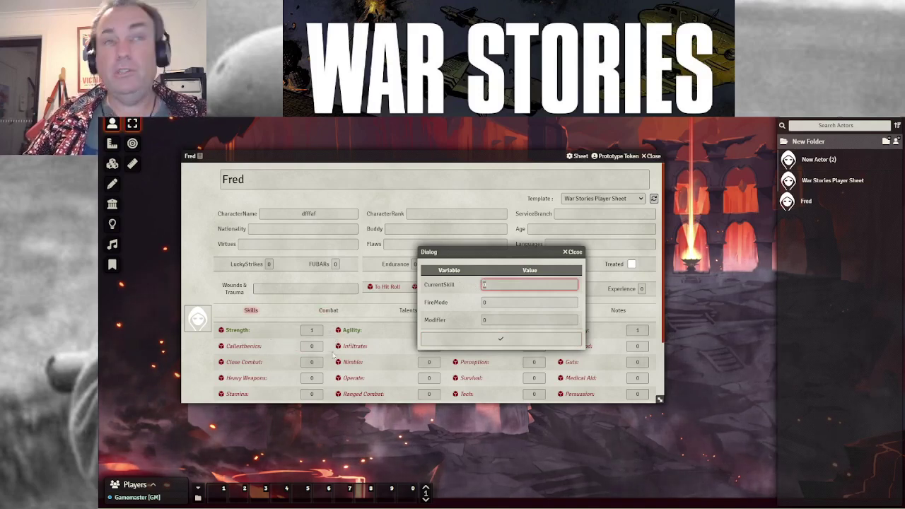
scroll(281, 345, down, 3)
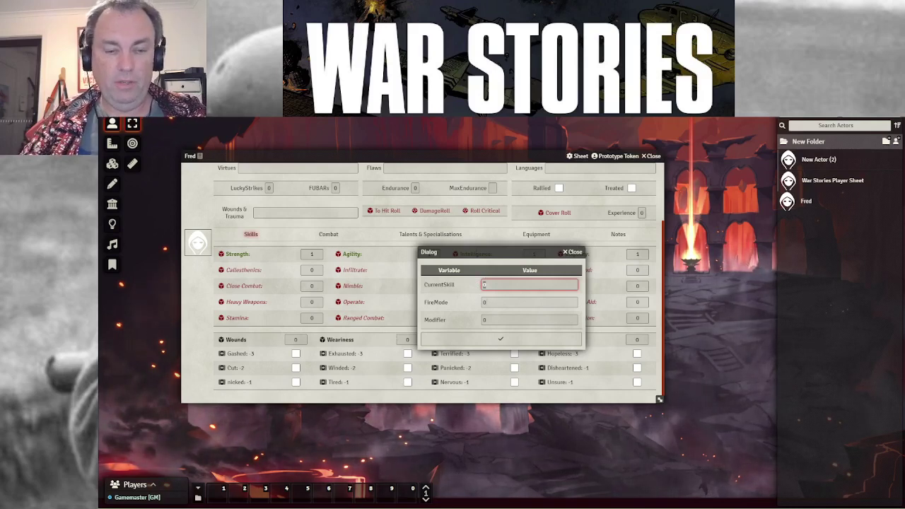
text(5)
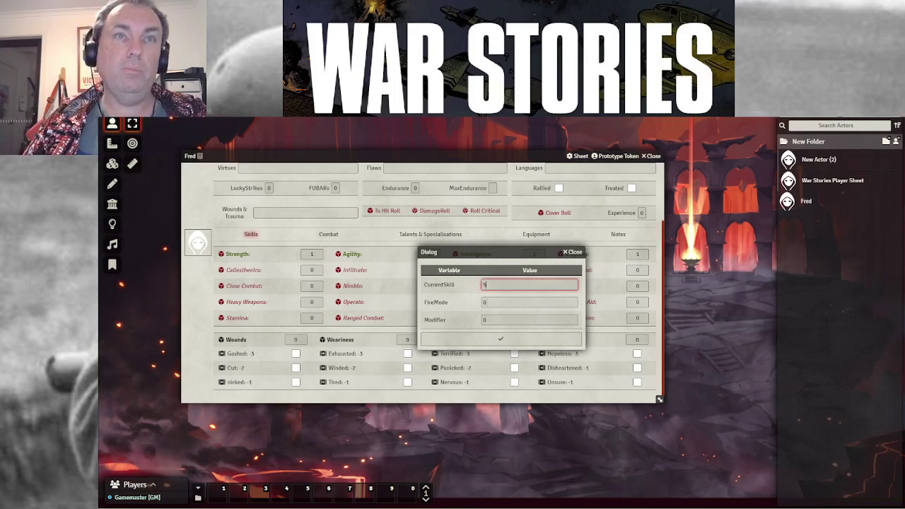
click(481, 303)
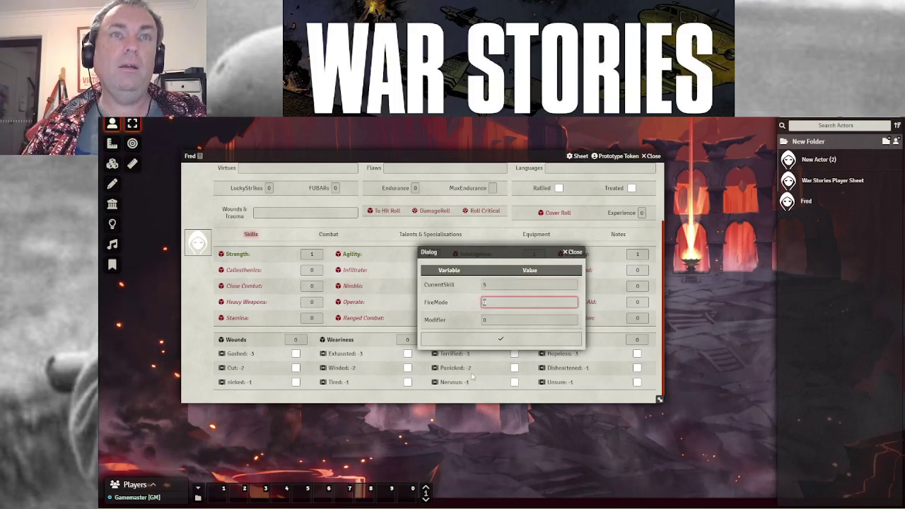
text(3)
key(Tab)
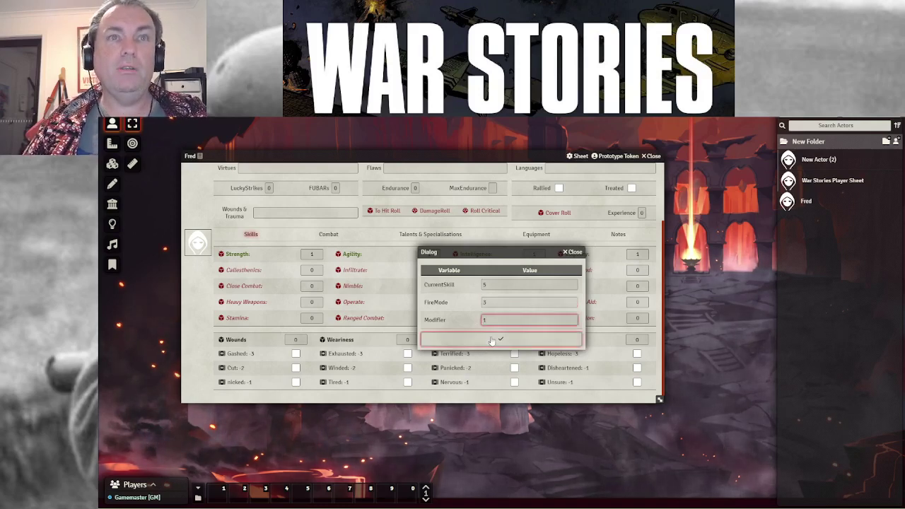
click(492, 340)
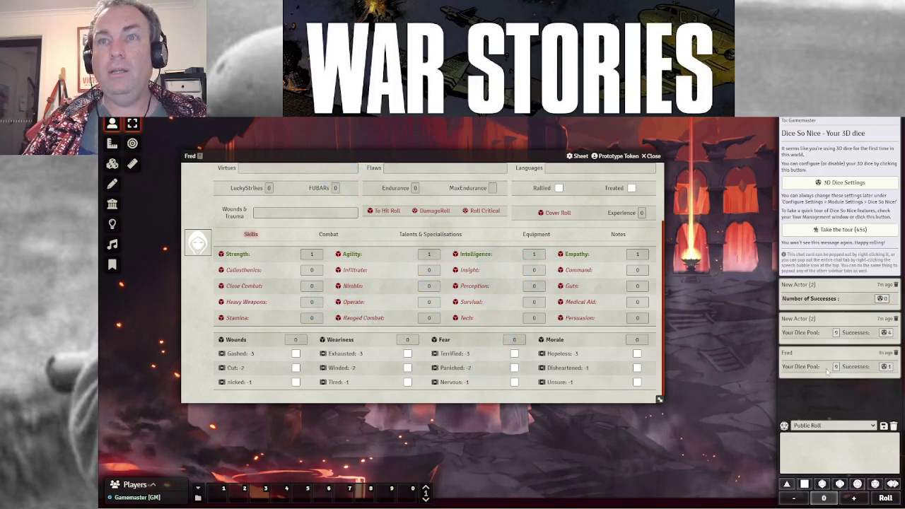
click(884, 367)
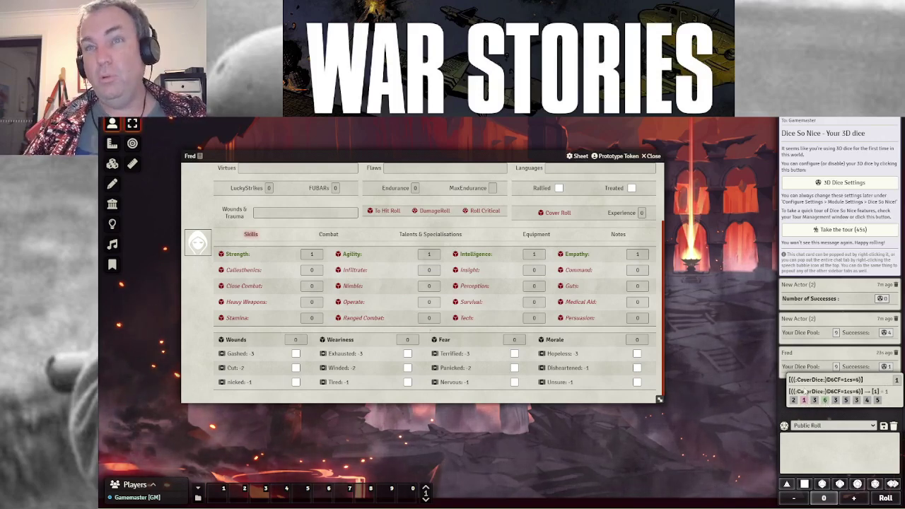
Make another To Hit Roll from the character sheet with CurrentSkill 3, and show its individual dice in the chat card
scroll(434, 339, up, 3)
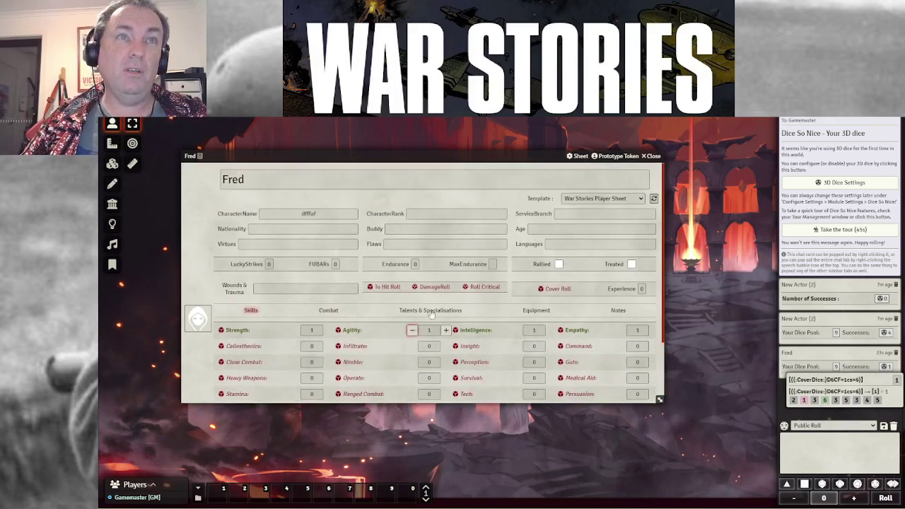
click(390, 287)
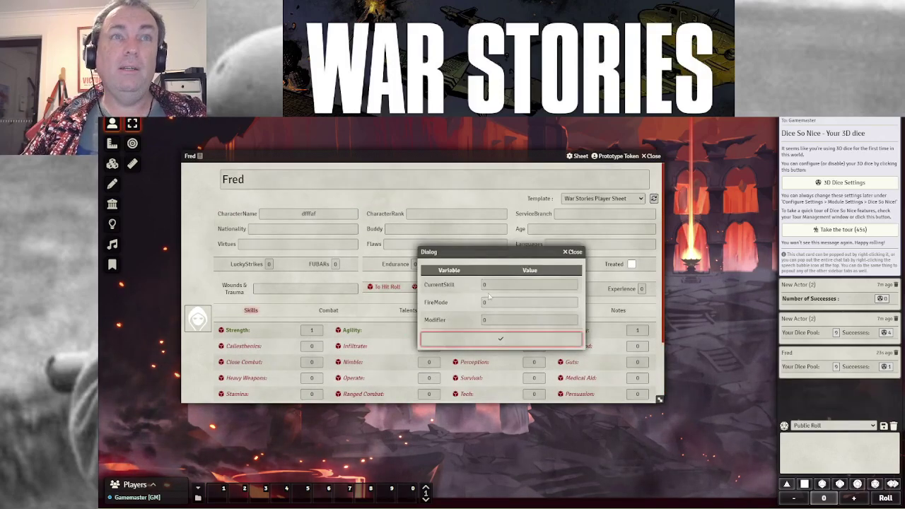
click(453, 285)
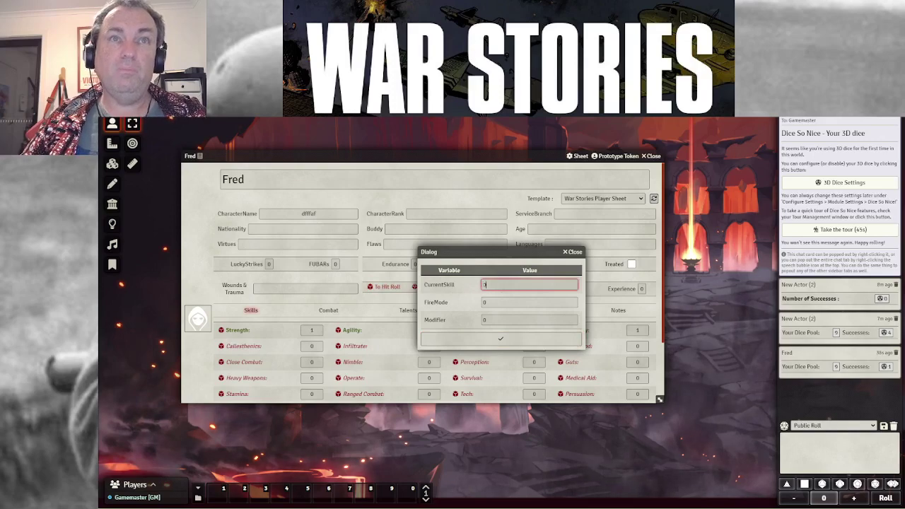
click(496, 341)
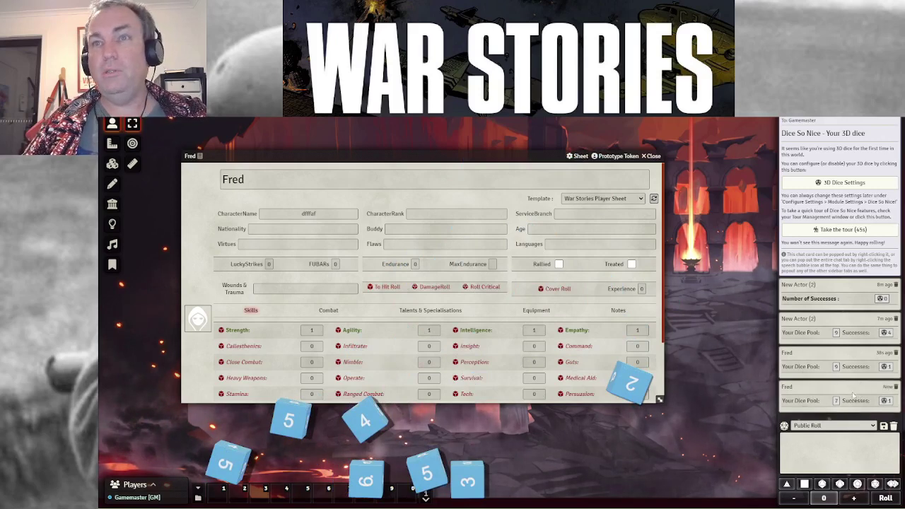
click(887, 400)
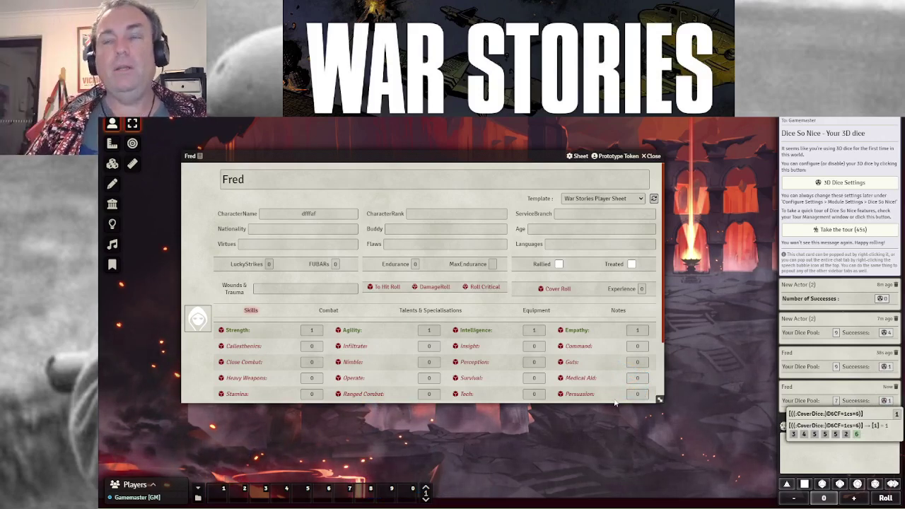
Make a DamageRoll from the character sheet with a DamageModifier_Score of 3
click(434, 286)
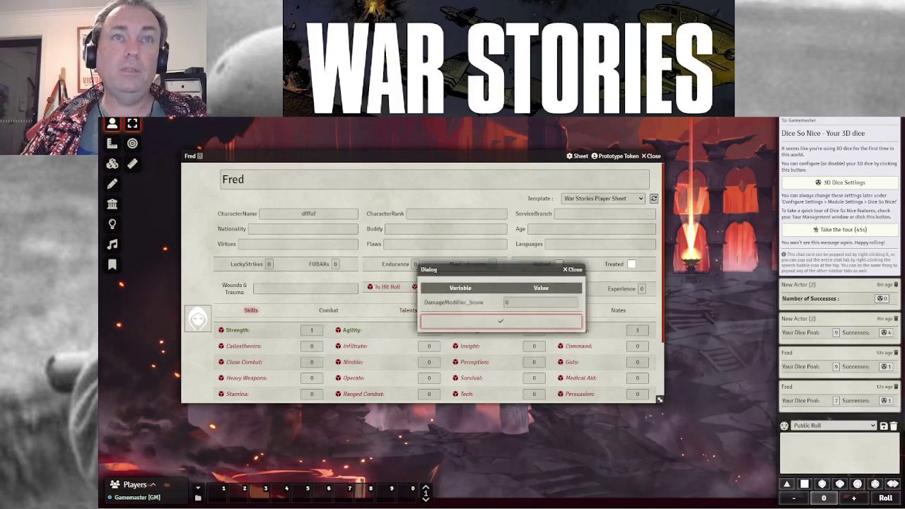
click(503, 303)
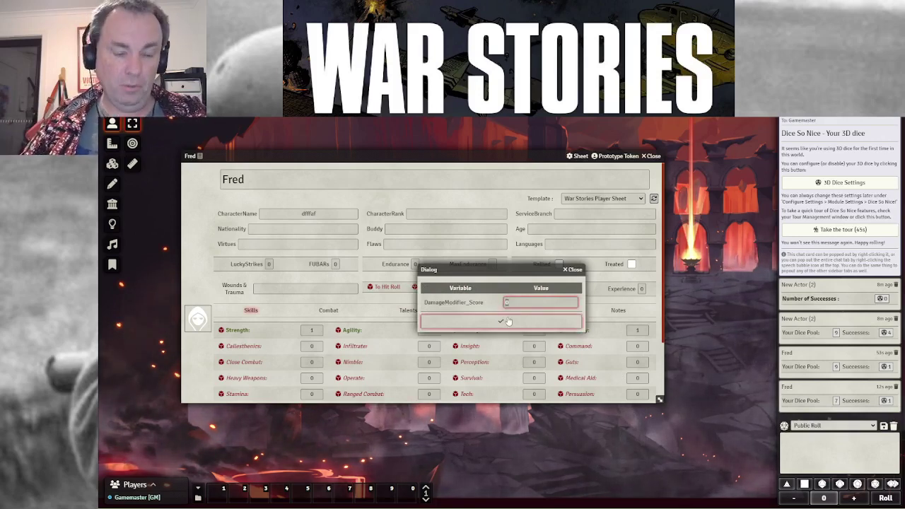
text(3)
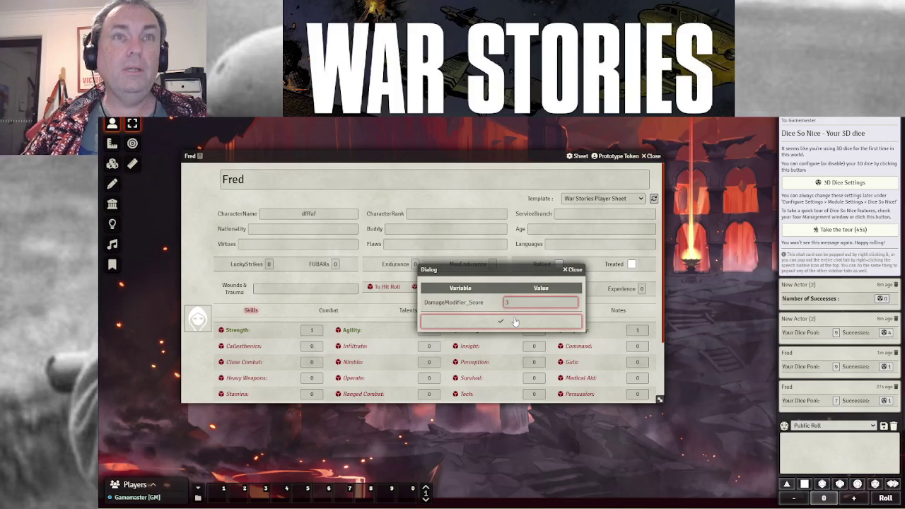
click(516, 321)
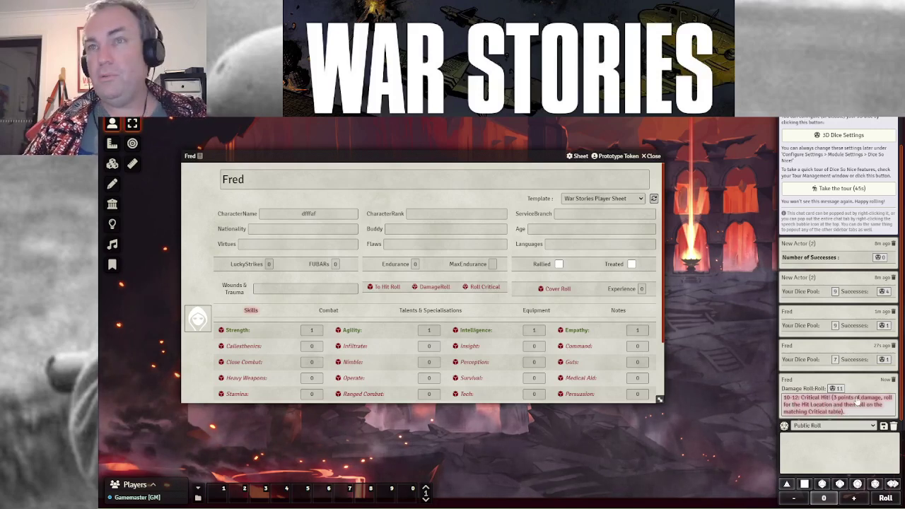
Make a Roll Critical from the character sheet and read through its result text in the chat
click(483, 286)
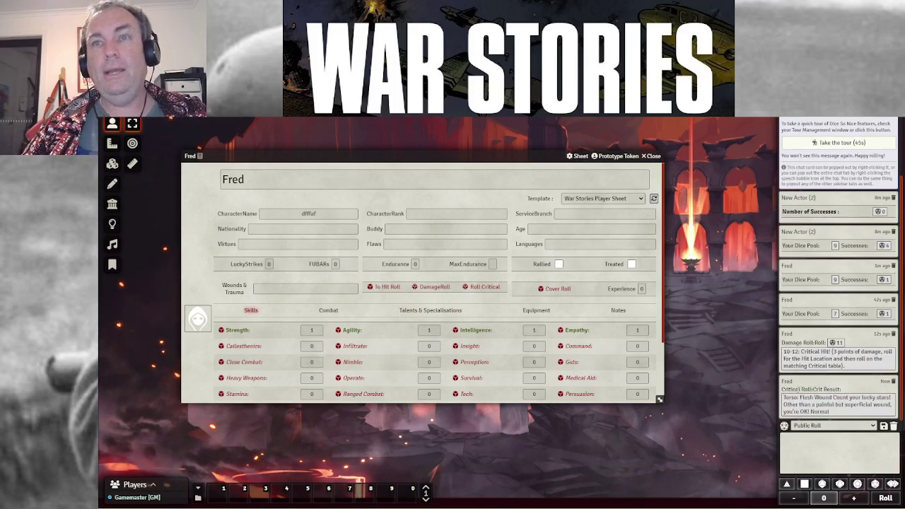
triple_click(807, 409)
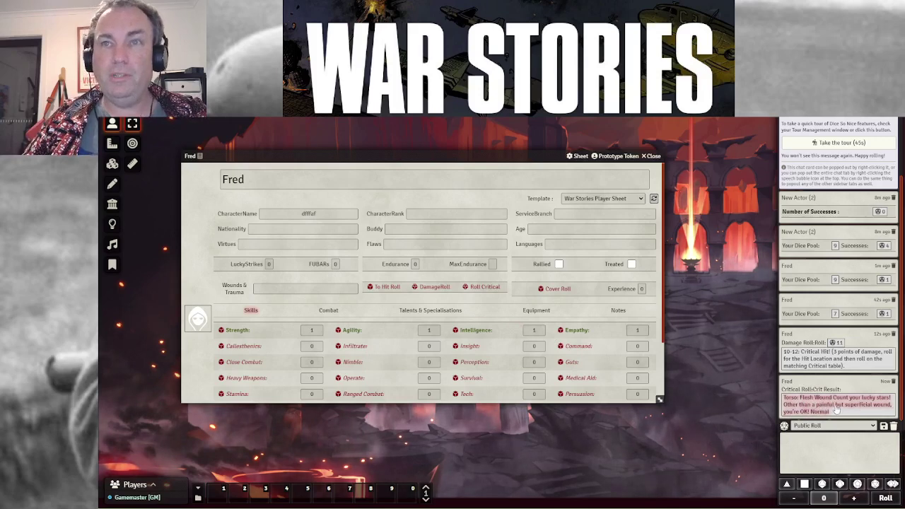
click(690, 411)
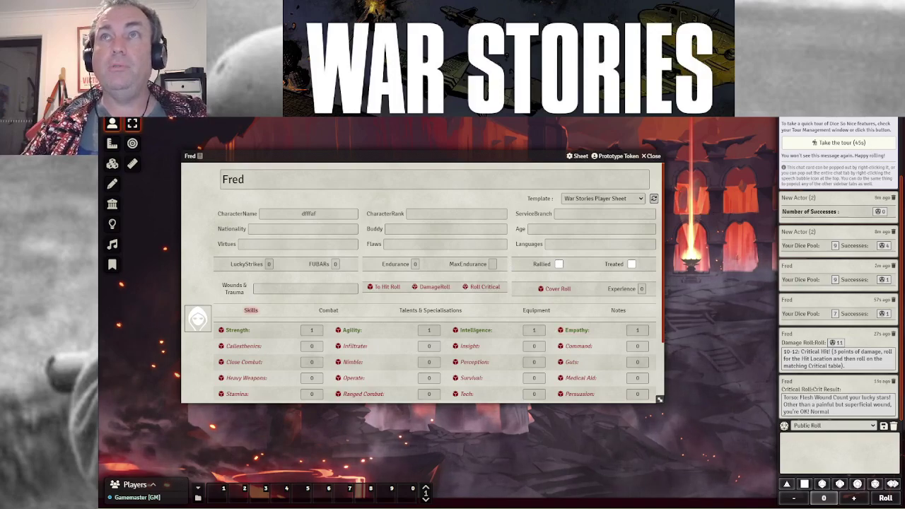
Review the CritArmLocation, CritHeadLocation and CritLegLocation rollable tables, closing each one after viewing
click(852, 108)
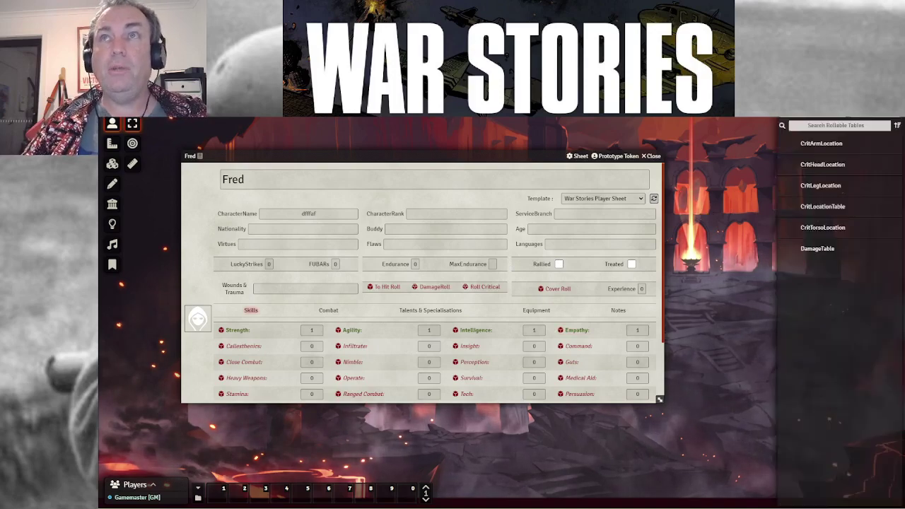
click(821, 143)
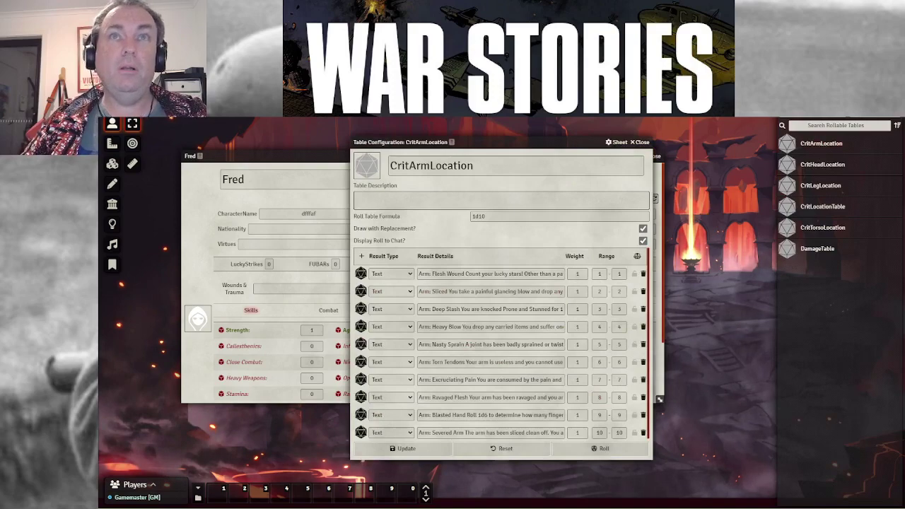
click(641, 142)
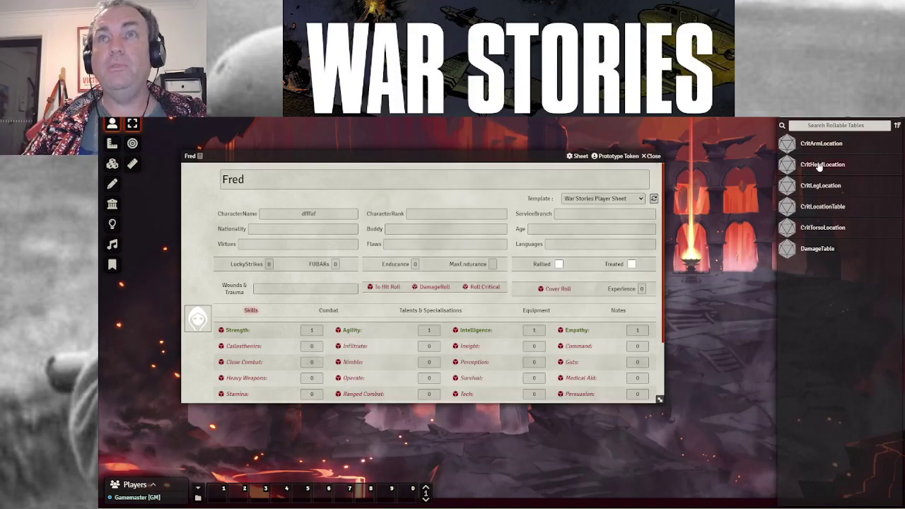
click(821, 164)
click(641, 142)
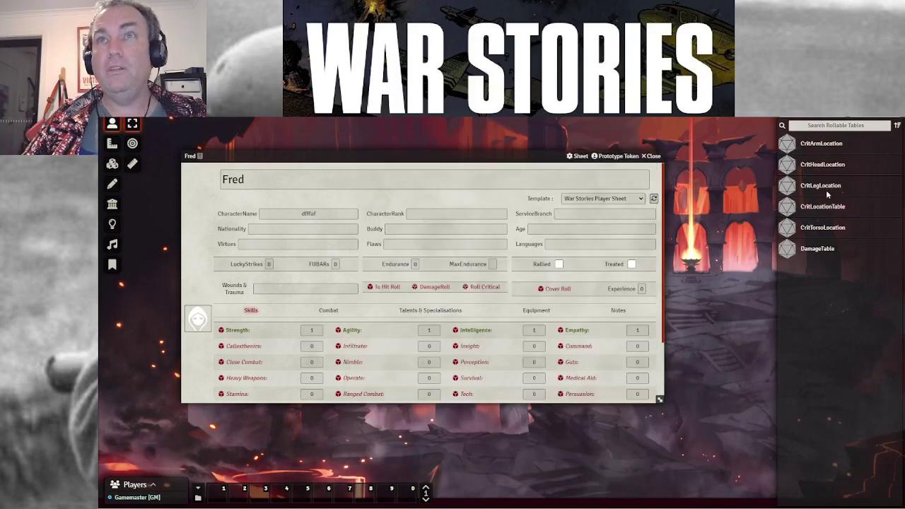
click(821, 185)
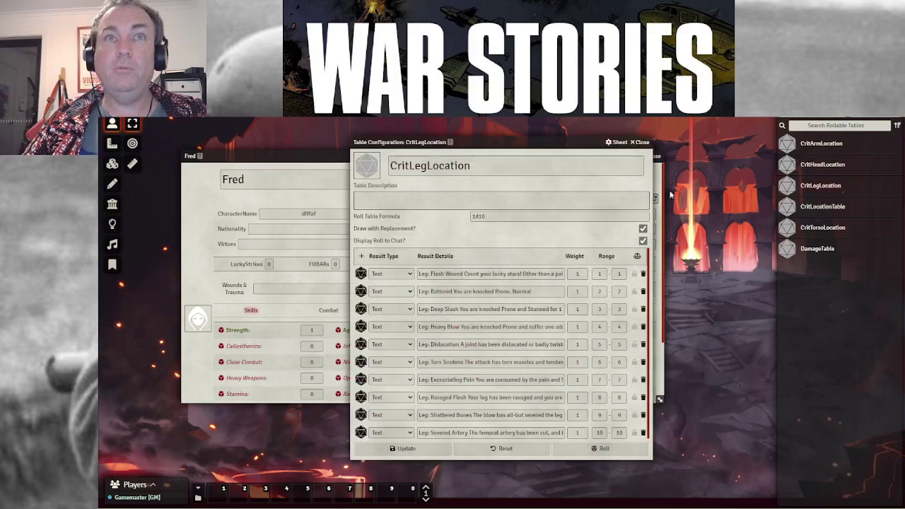
click(641, 142)
Examine the CritLocationTable and CritTorsoLocation rollable tables, closing each one after viewing
click(813, 209)
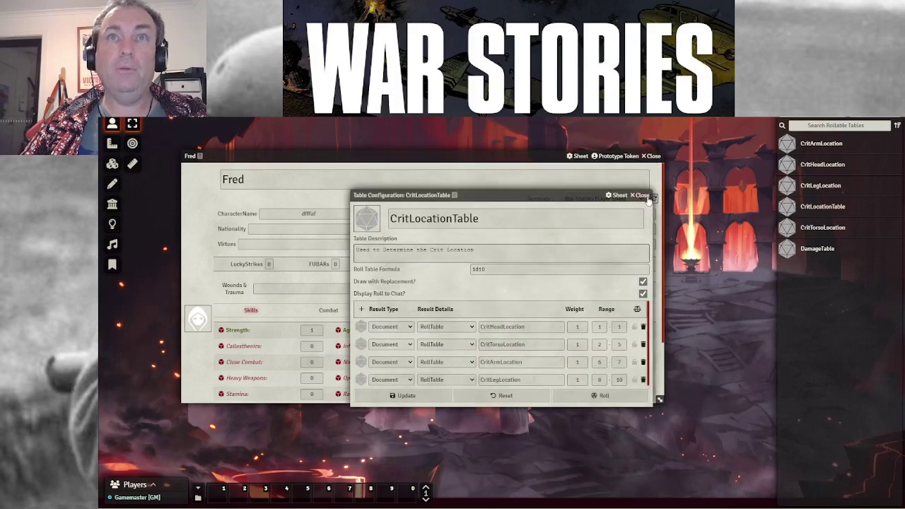
click(645, 195)
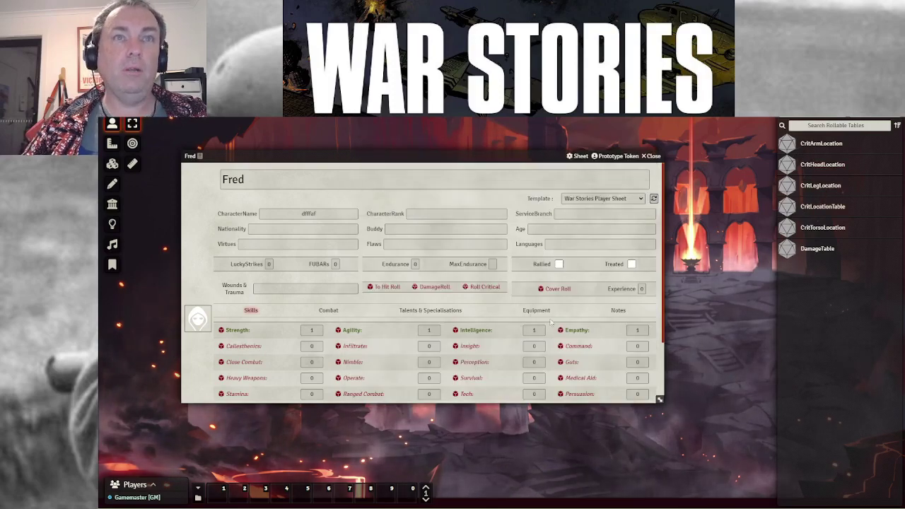
click(821, 228)
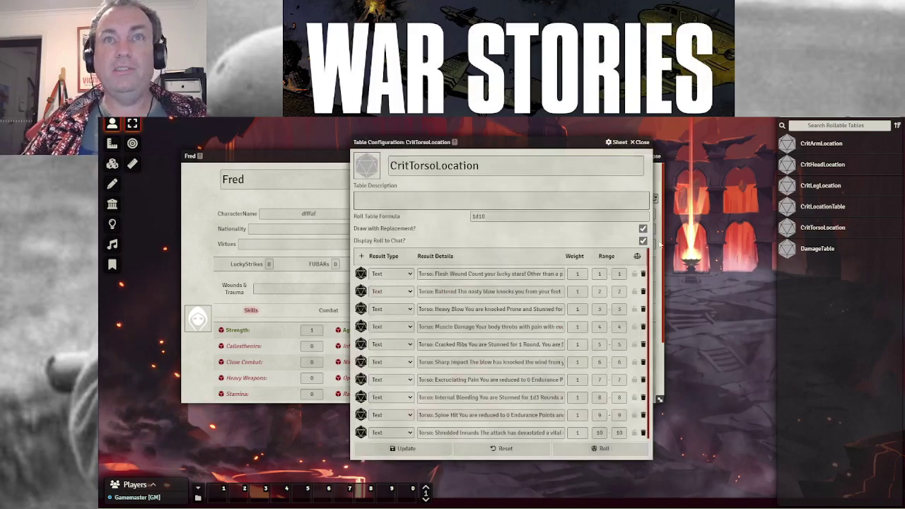
click(641, 142)
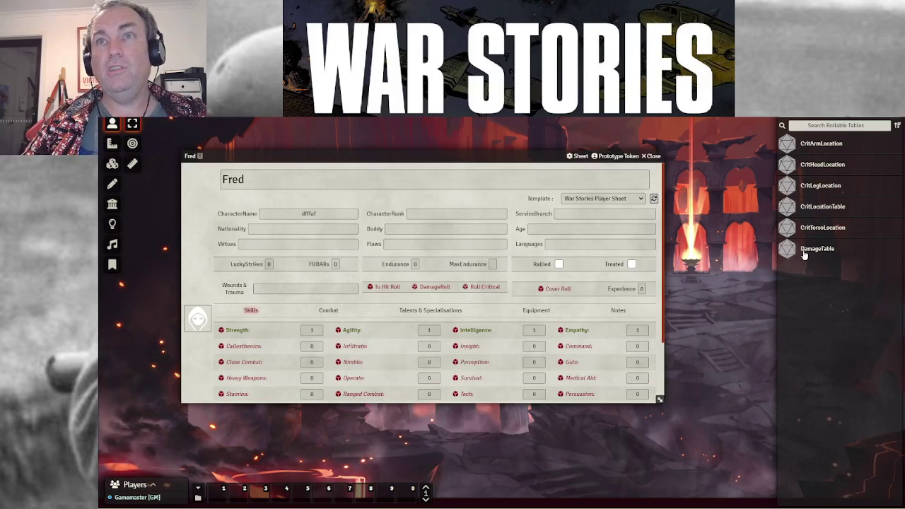
Reopen CritLocationTable, roll on it to draw a critical result to the chat, and close the table
click(830, 209)
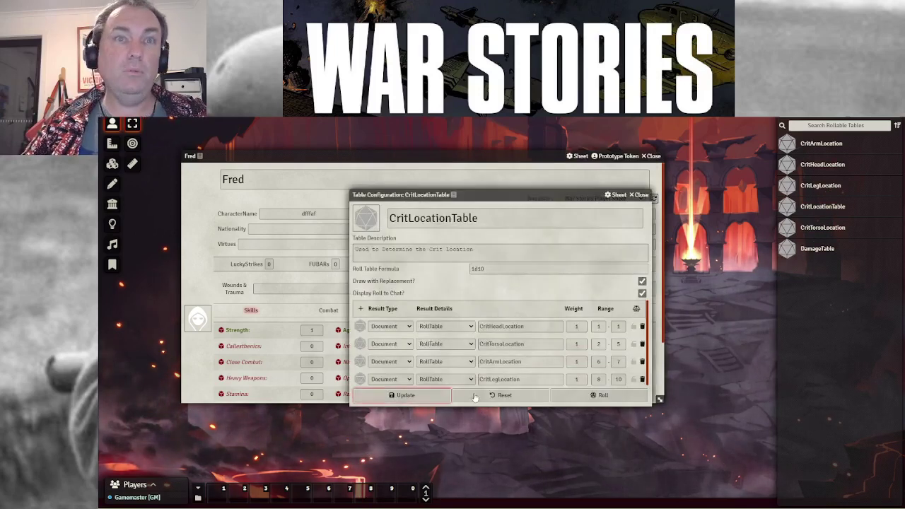
click(578, 397)
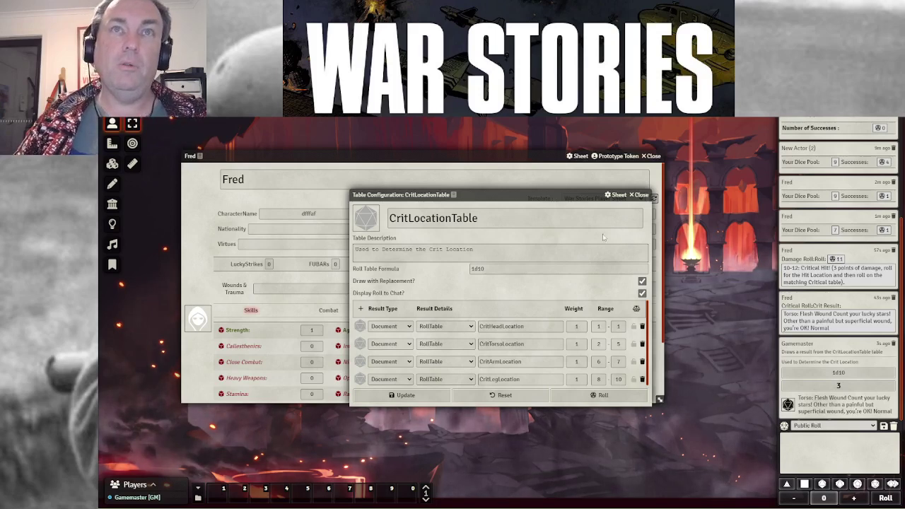
click(641, 195)
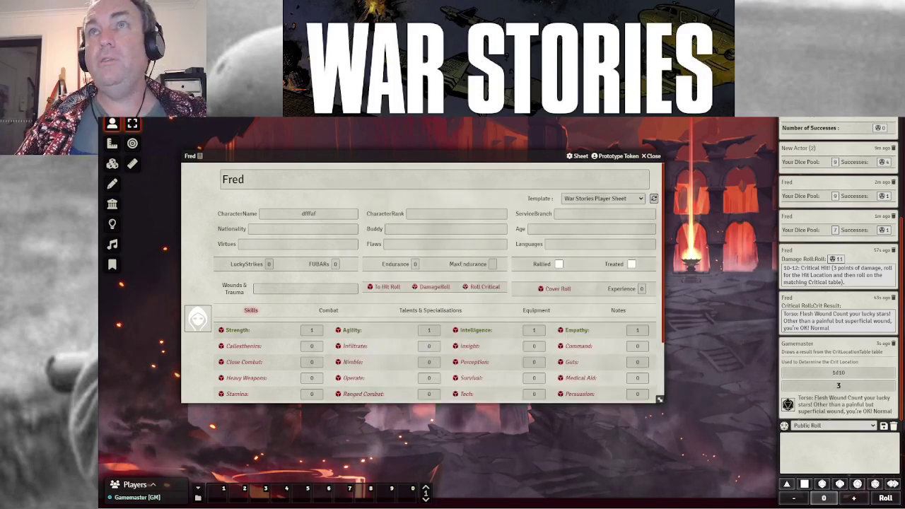
Return to the rollable tables, open CritHeadLocation and roll on it
click(851, 107)
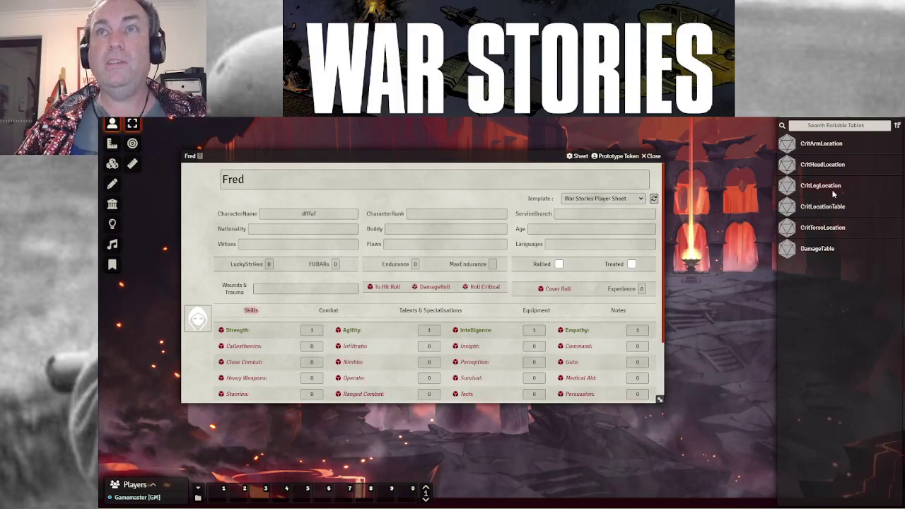
click(828, 170)
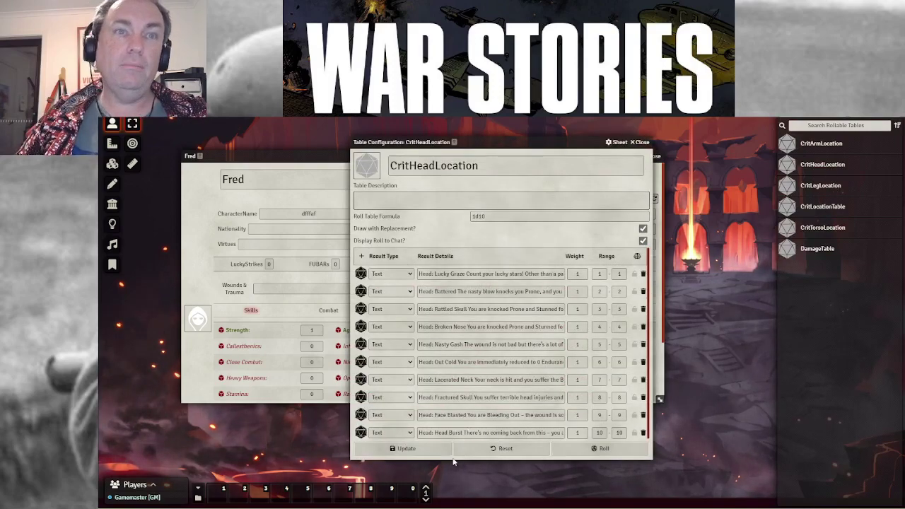
click(594, 449)
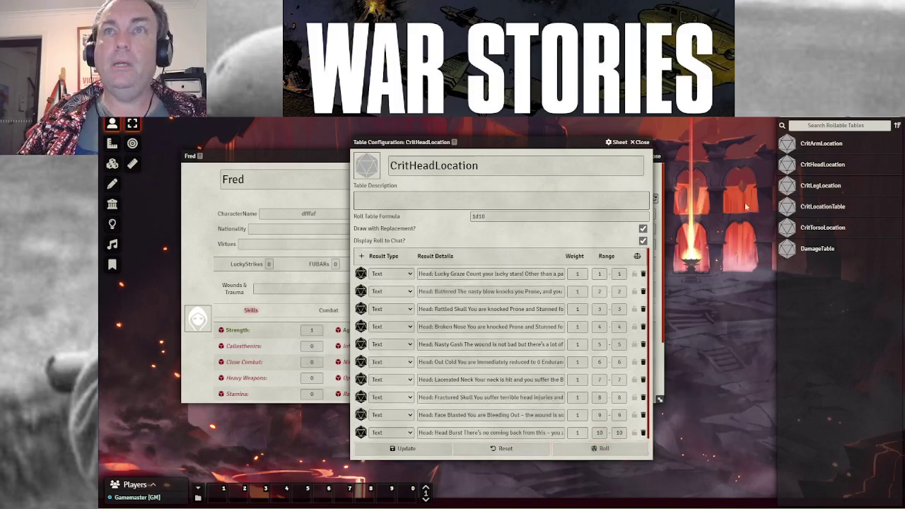
Show the CritHeadLocation draw in the chat log and close the table's configuration
click(790, 123)
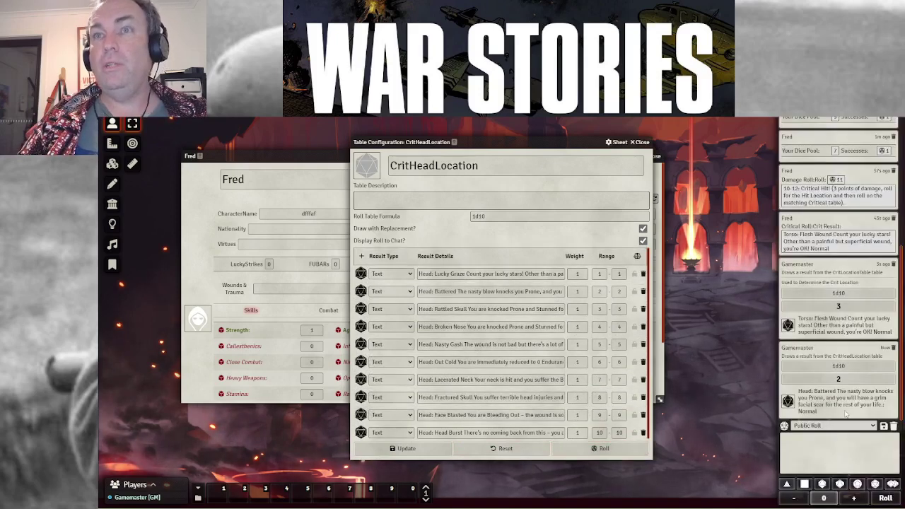
click(640, 143)
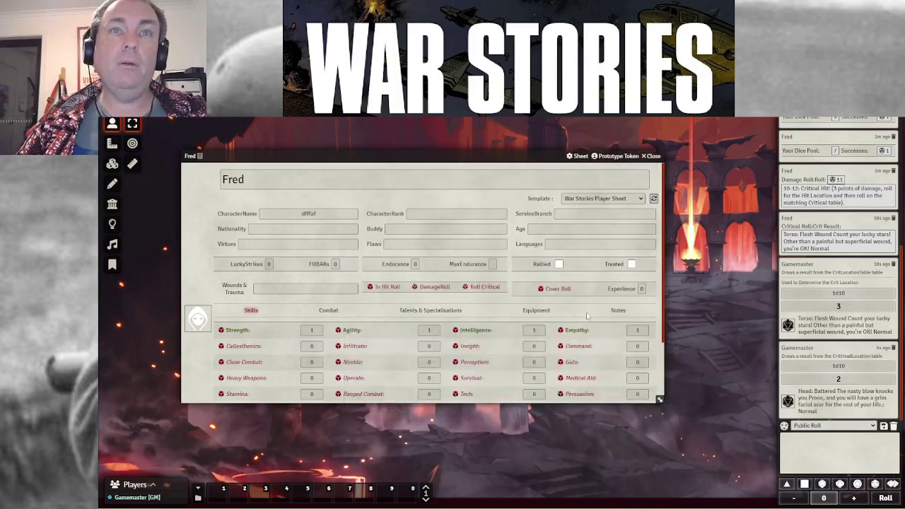
Set Fred's Strength to 3, Close Combat to 2 and Stamina to 2 among the skills
scroll(495, 311, down, 1)
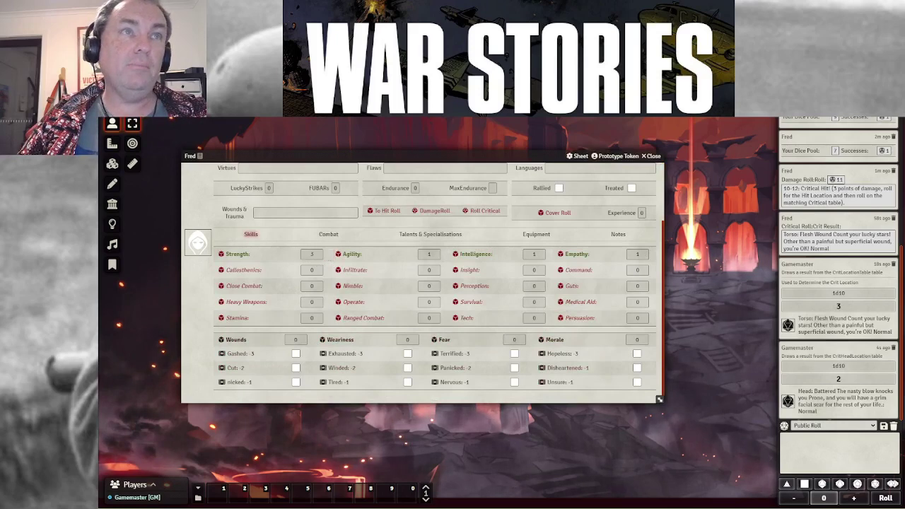
click(329, 286)
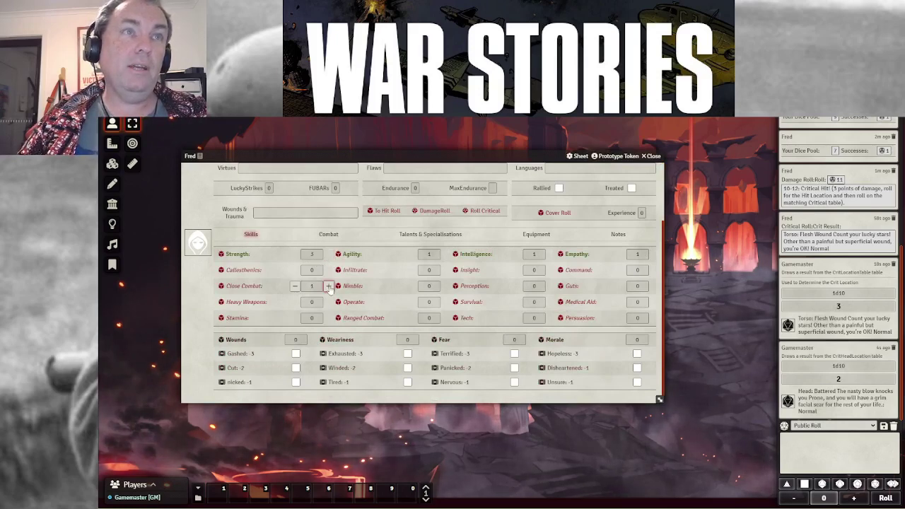
click(328, 286)
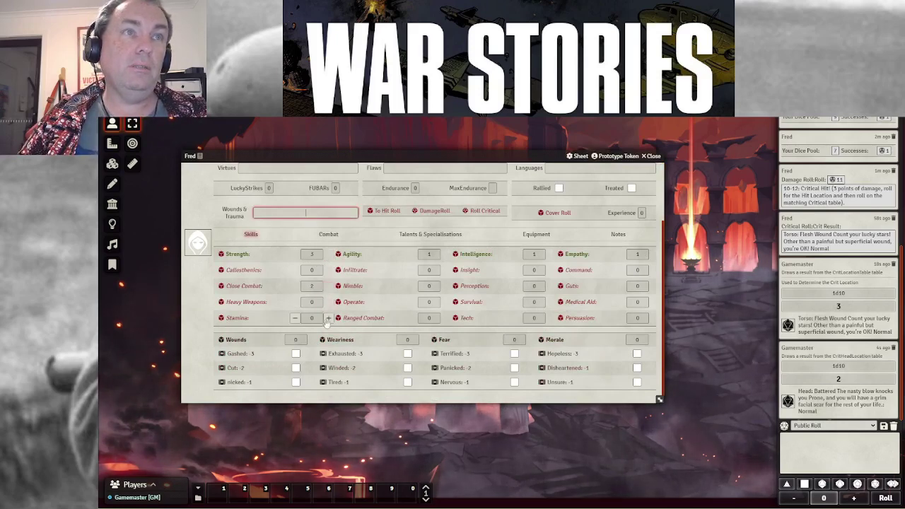
click(328, 318)
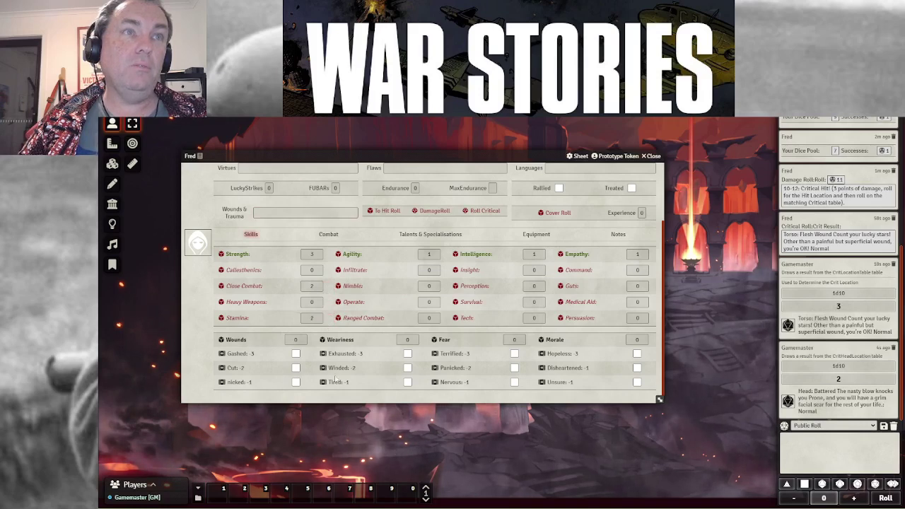
Roll Fred's Stamina skill to the chat, confirming the roll modifier dialog
click(238, 318)
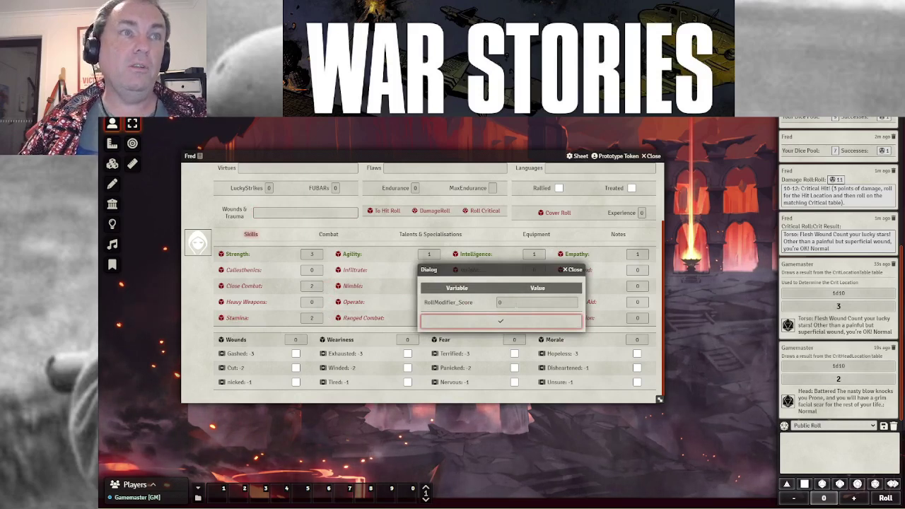
click(537, 302)
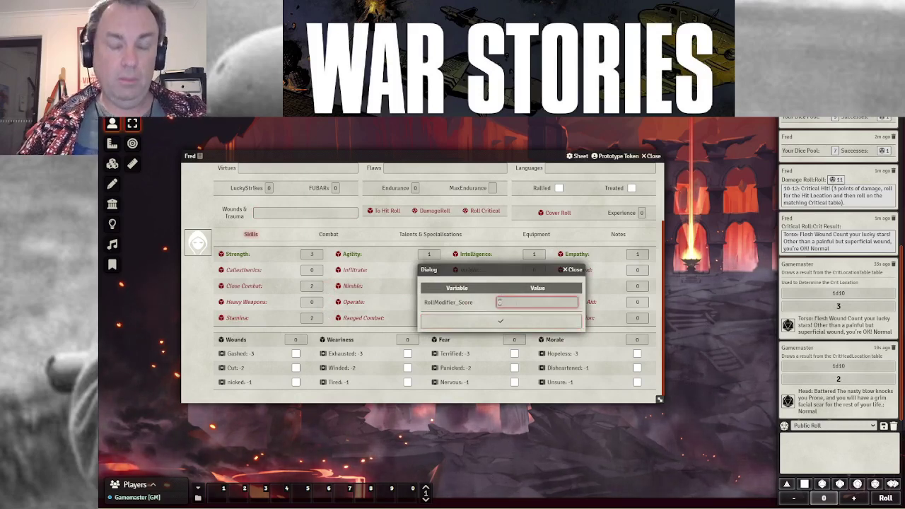
click(506, 325)
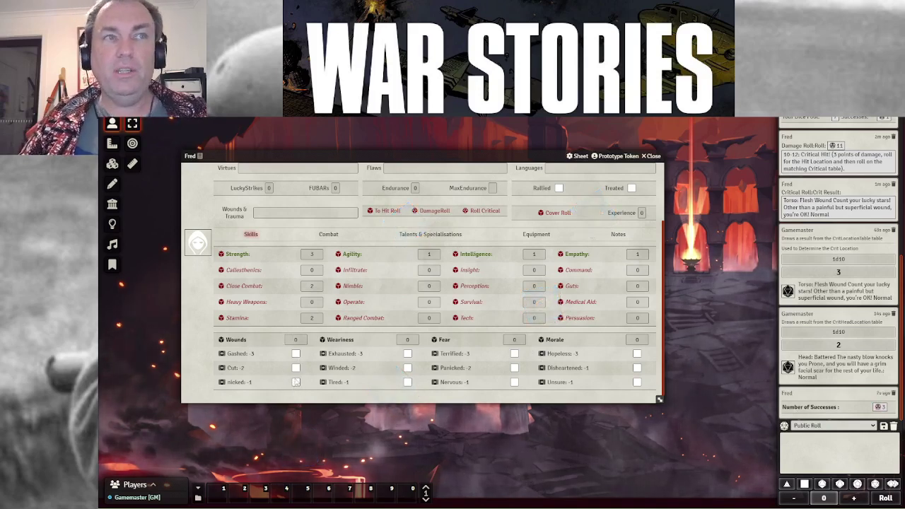
Tick the nicked, Cut and Gashed wound boxes and clear all three again
click(296, 381)
click(296, 367)
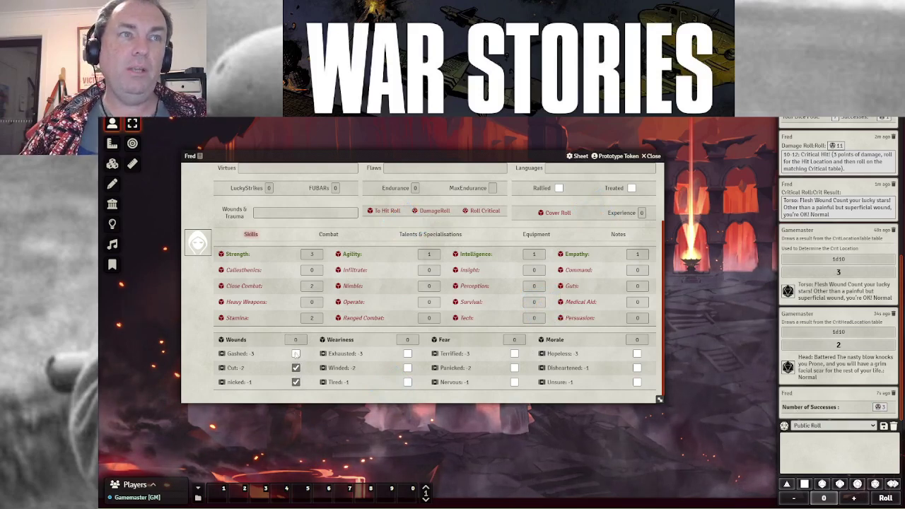
click(295, 354)
click(296, 353)
click(296, 368)
click(295, 382)
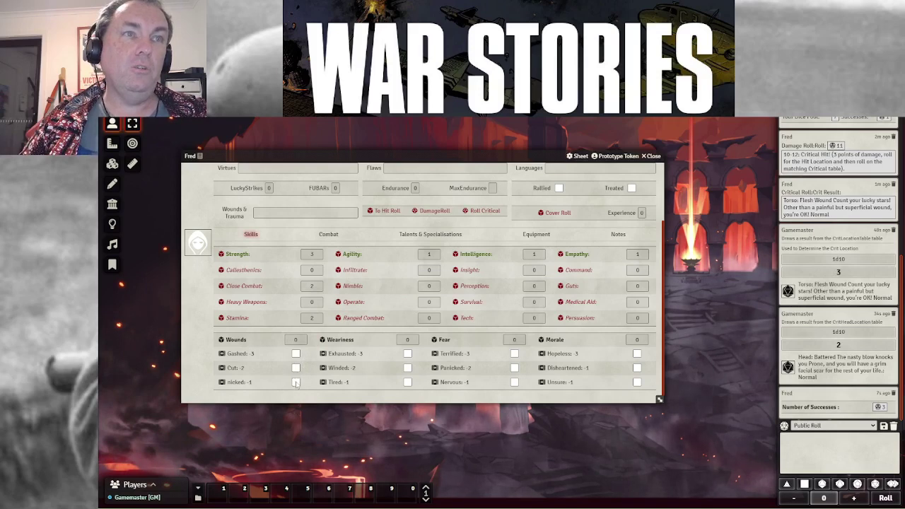
Mark the nicked and Cut wounds with a Wounds modifier of -2 and roll Stamina again
click(296, 381)
click(295, 367)
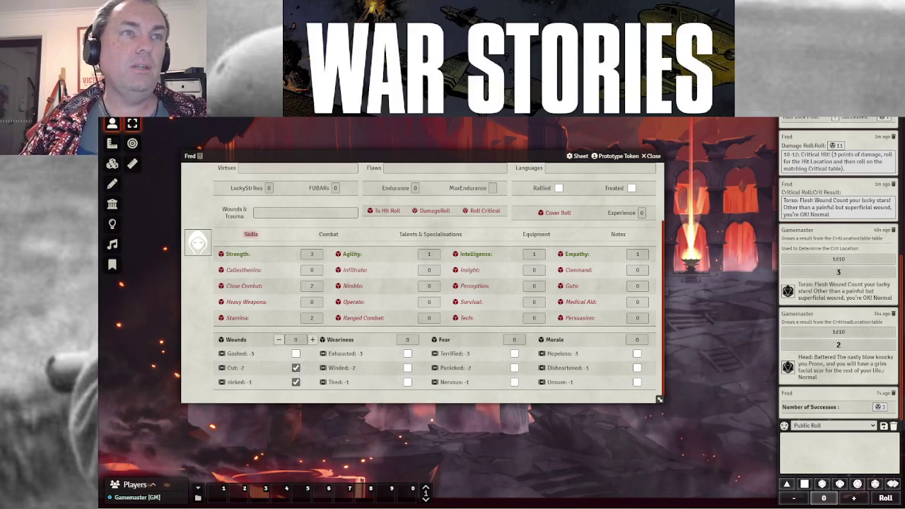
click(278, 340)
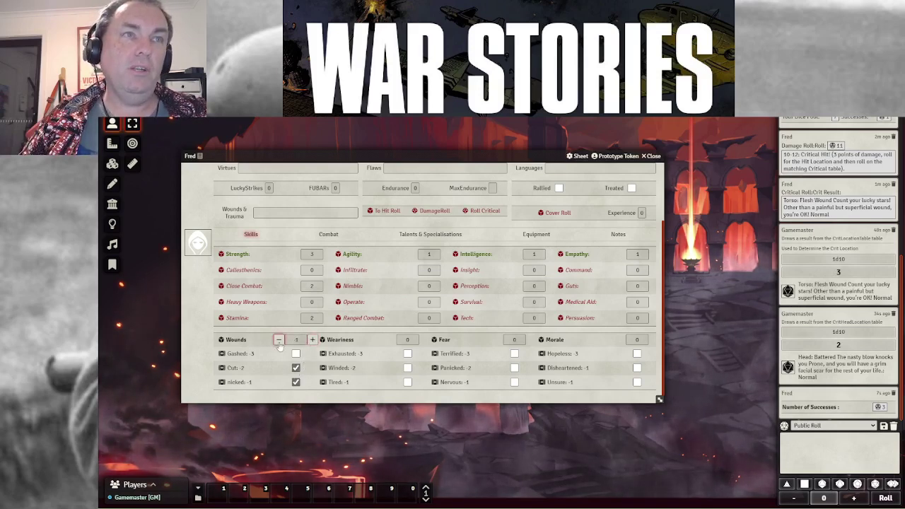
click(279, 340)
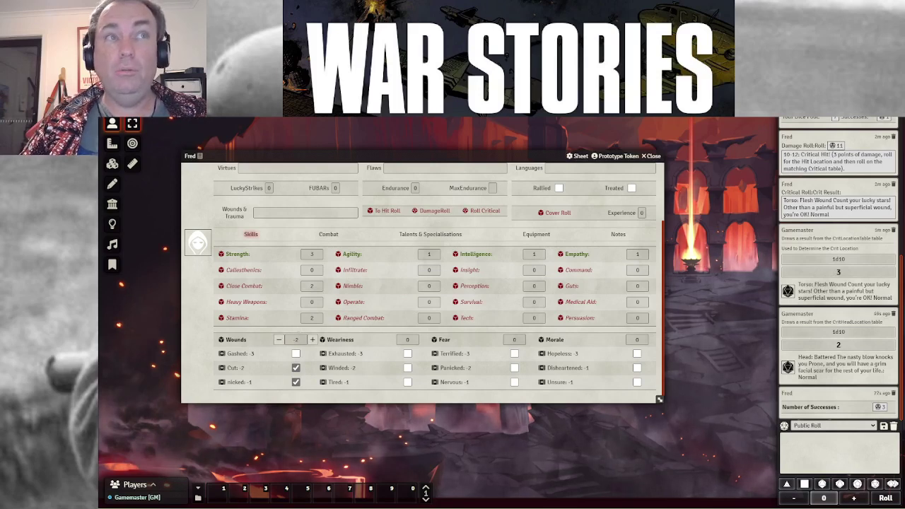
click(234, 319)
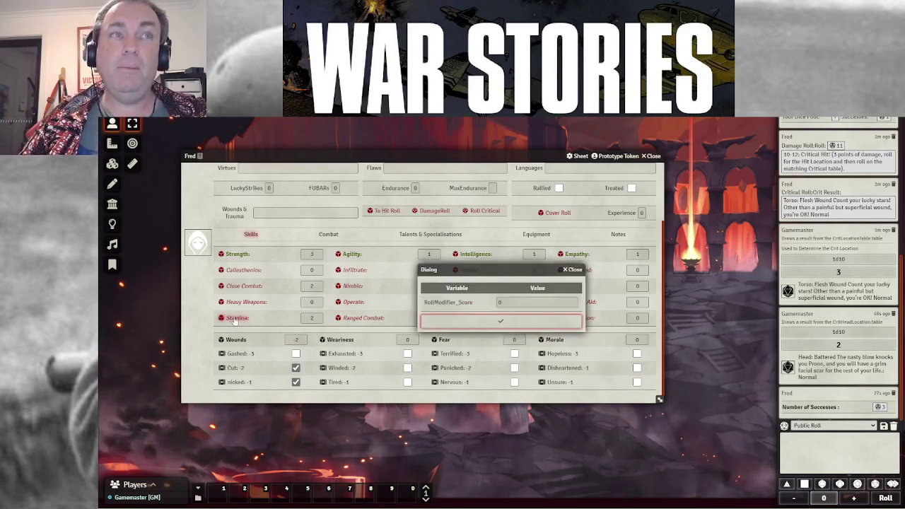
click(487, 323)
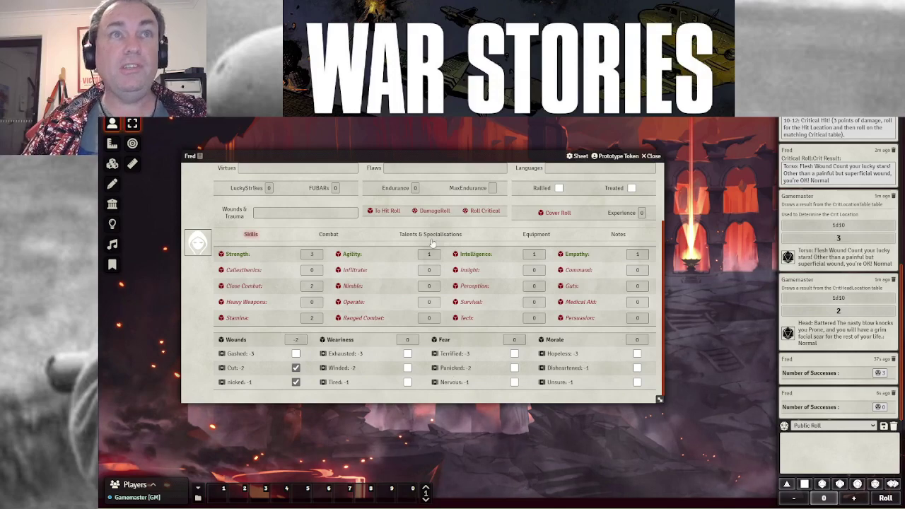
Make a Cover Roll from Fred's sheet with the CoverModifier set to 4
scroll(509, 269, up, 2)
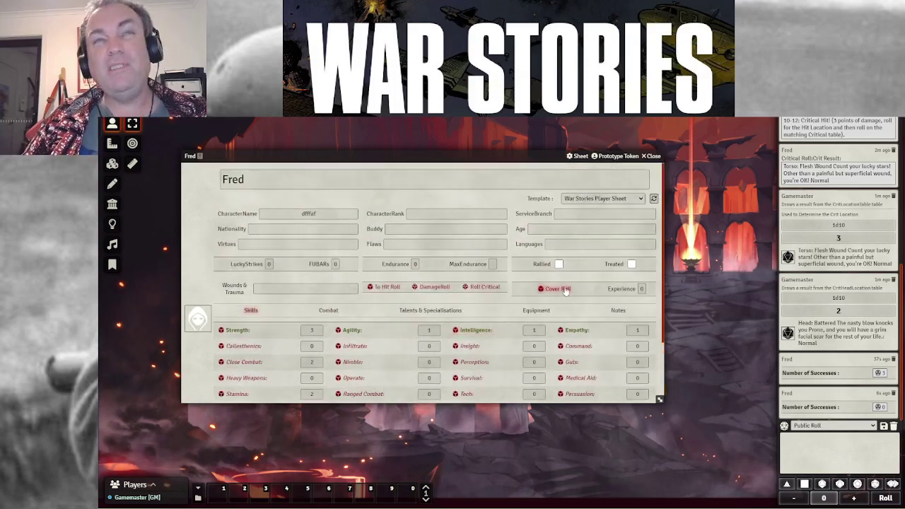
click(557, 289)
click(532, 302)
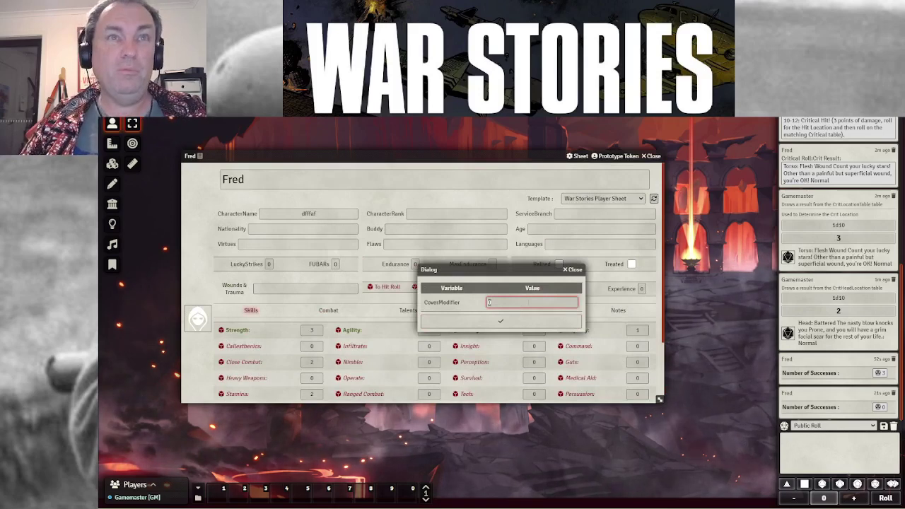
text(4)
key(Return)
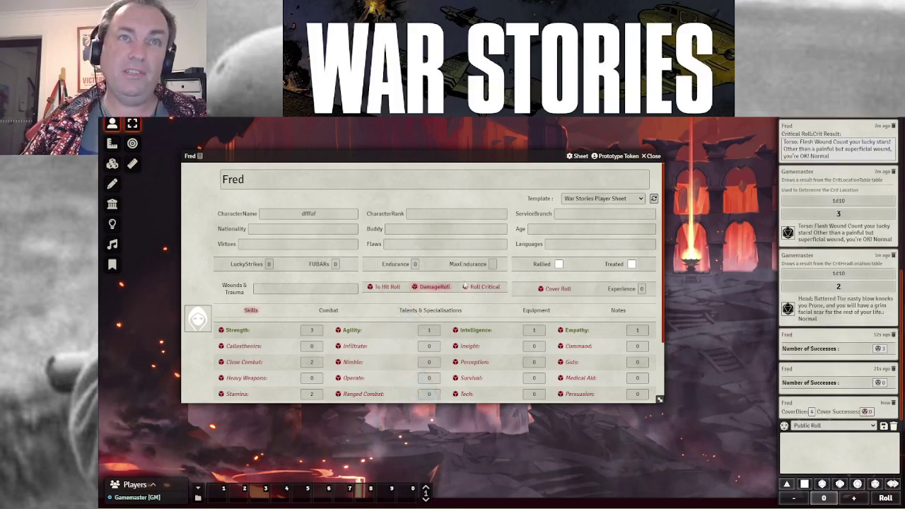
Add a weapon named M1 Carbine to Fred's combat weapon table, using the Ranged Combat skill with a bonus of 1
click(332, 313)
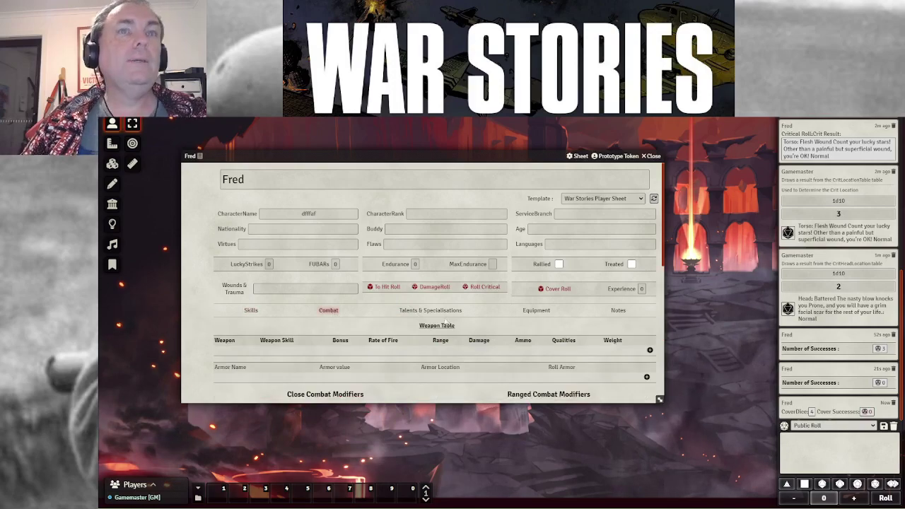
scroll(431, 317, down, 3)
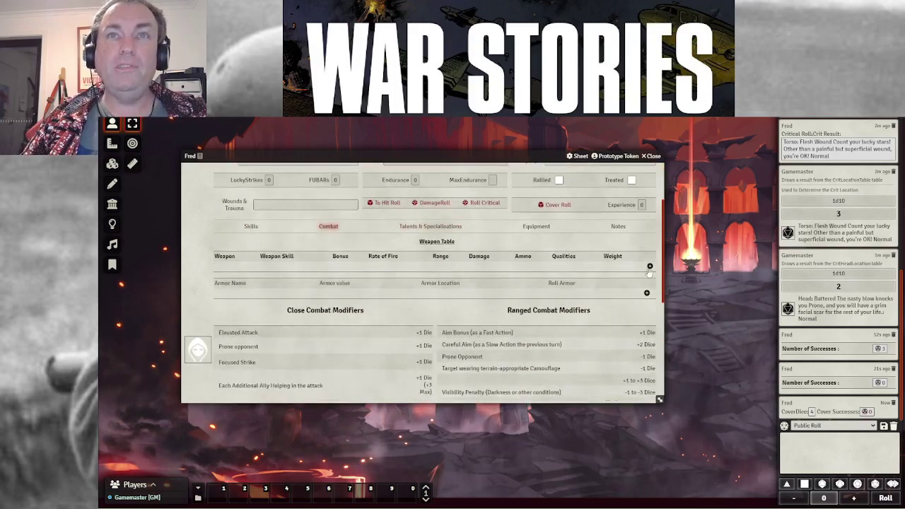
click(649, 265)
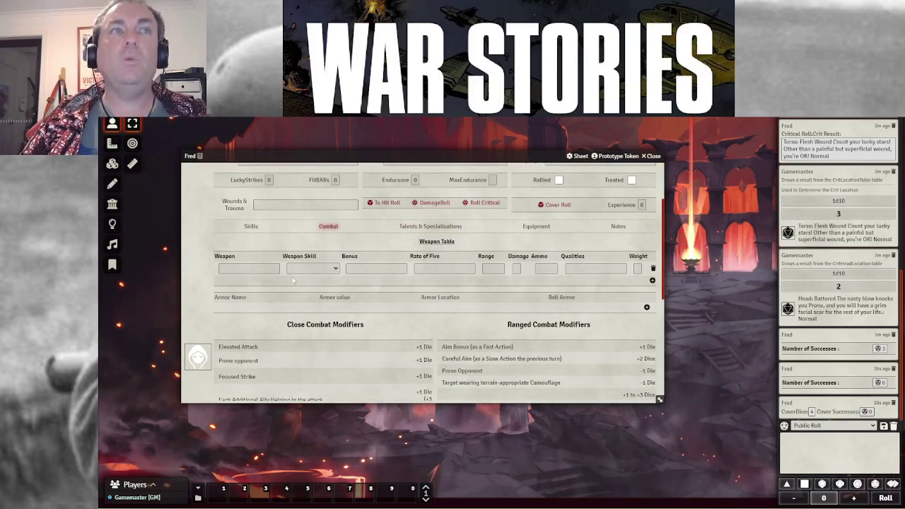
click(318, 272)
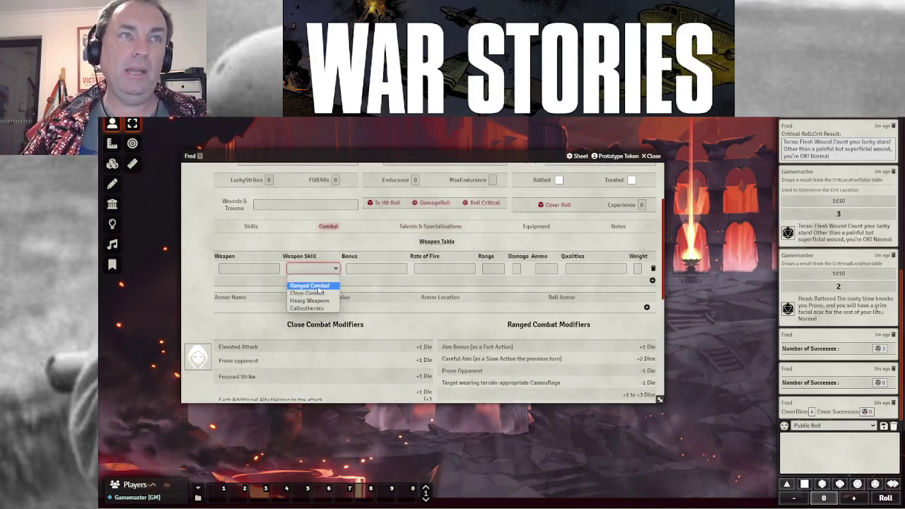
click(318, 291)
click(240, 268)
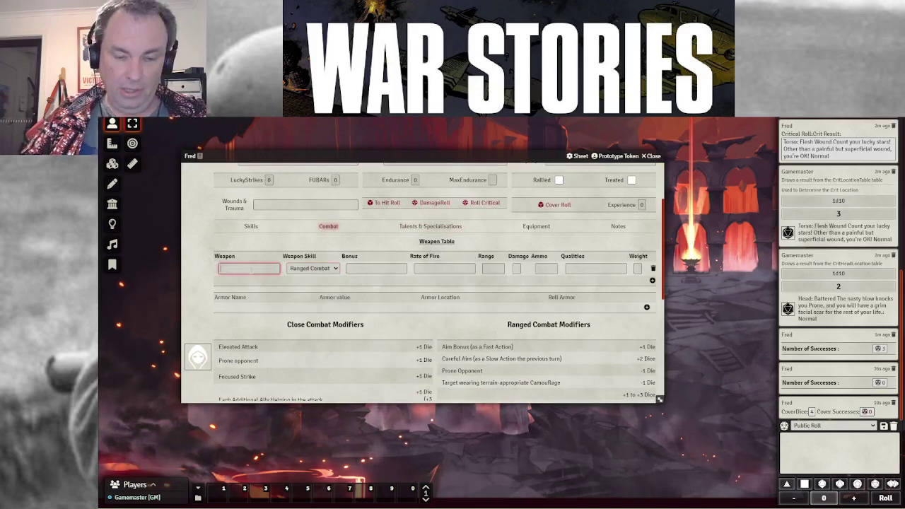
text(M1 Carbine)
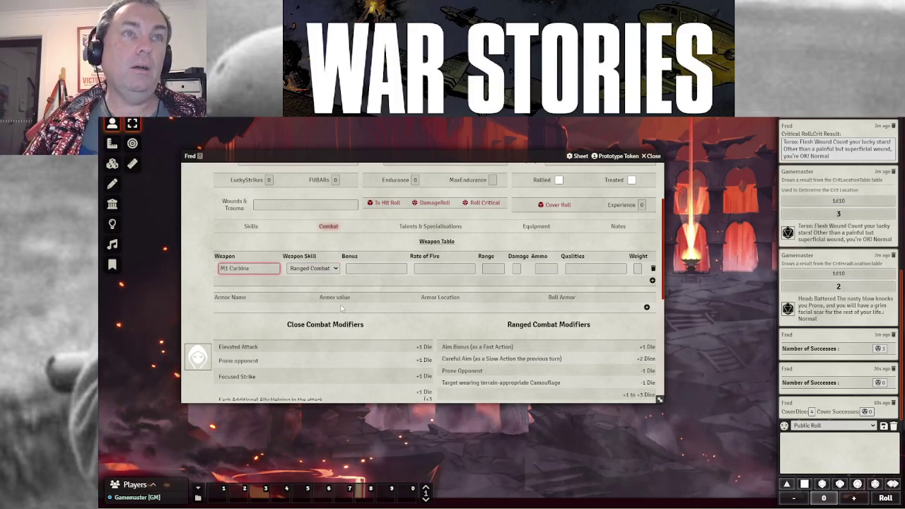
key(Tab)
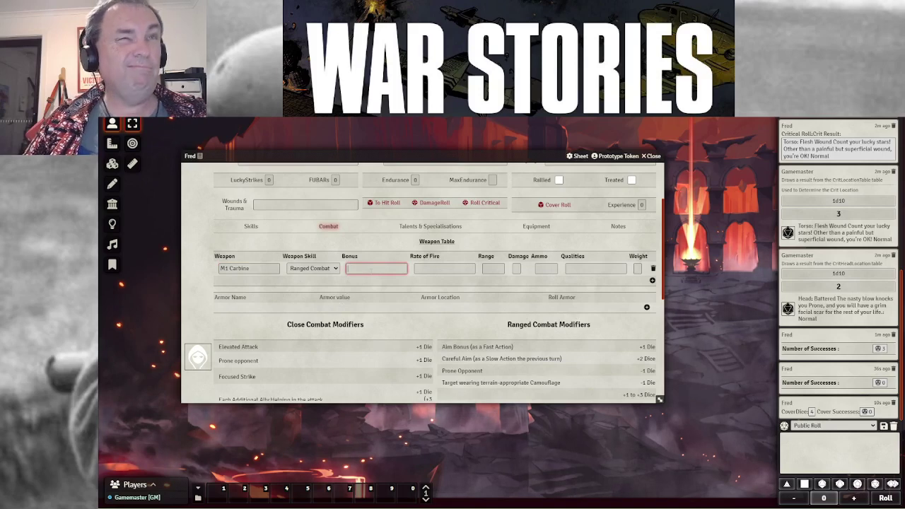
text(1)
key(Tab)
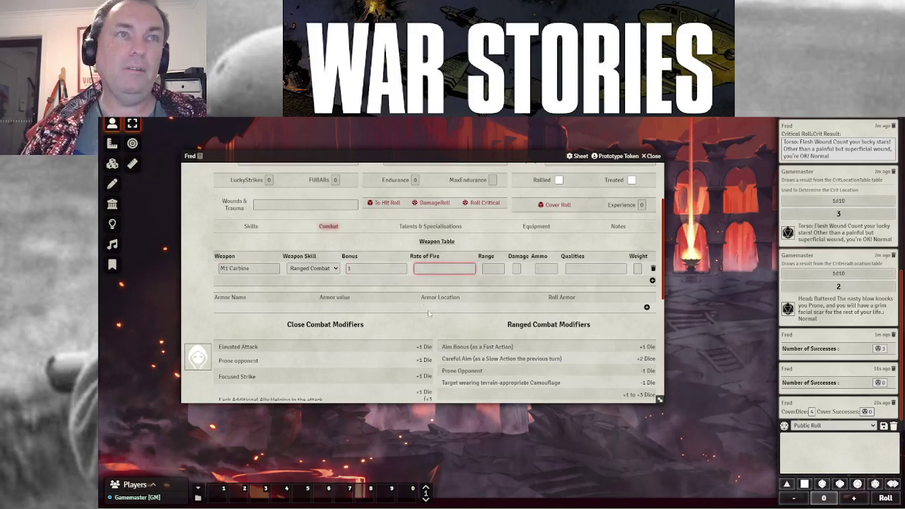
Add an armor entry named Helmet with an armor value of 2 and the location Head
click(647, 309)
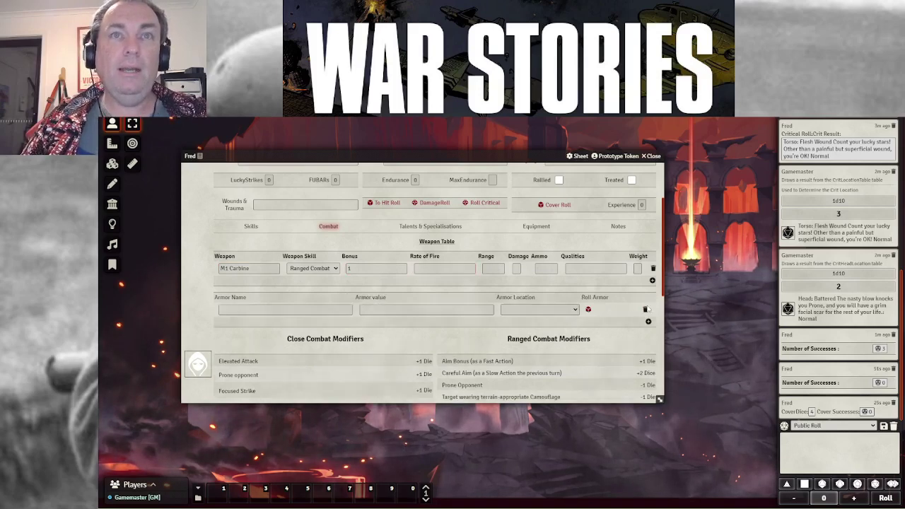
click(280, 311)
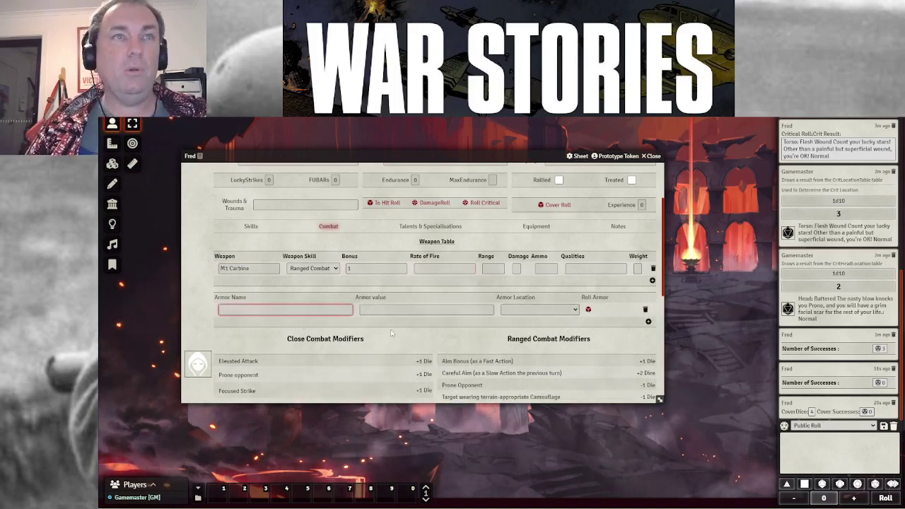
text(Helmet)
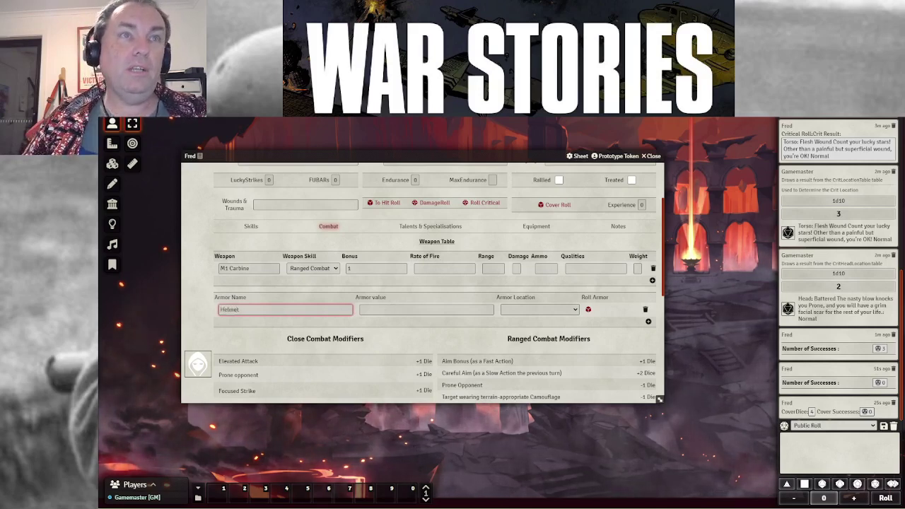
key(Return)
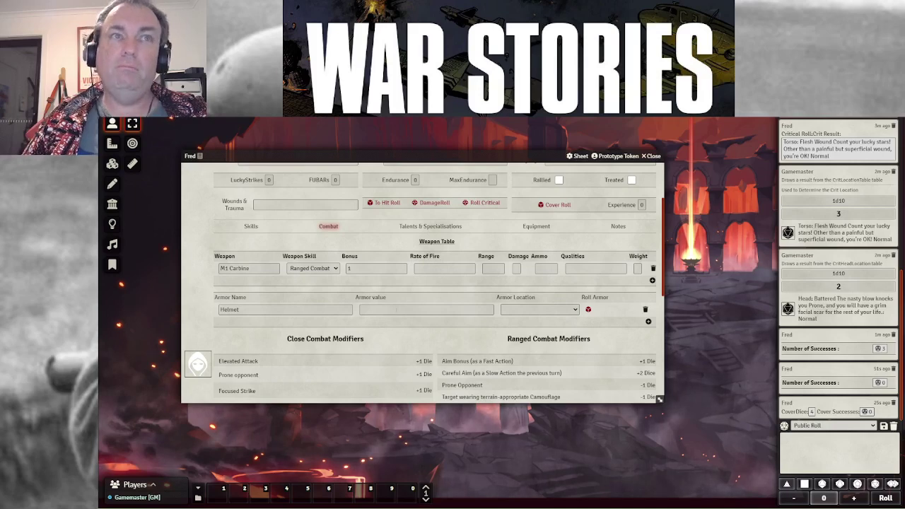
click(394, 310)
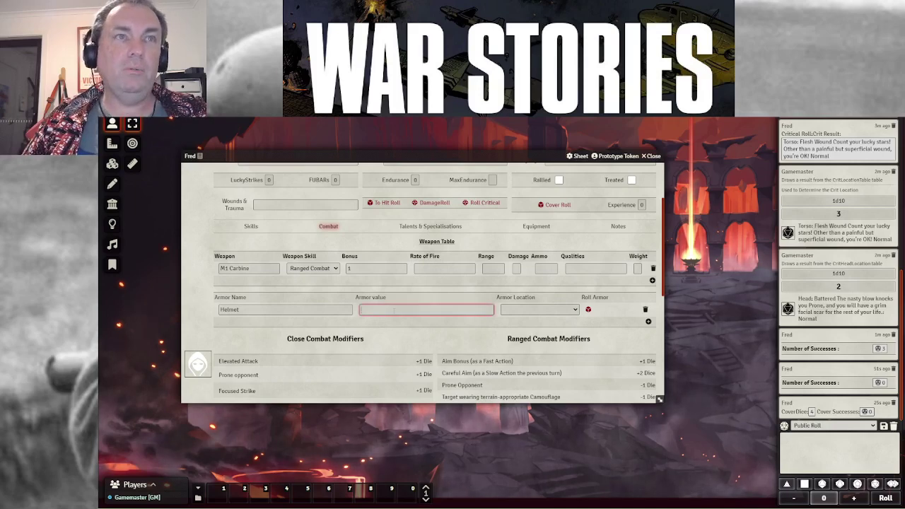
click(511, 309)
click(541, 313)
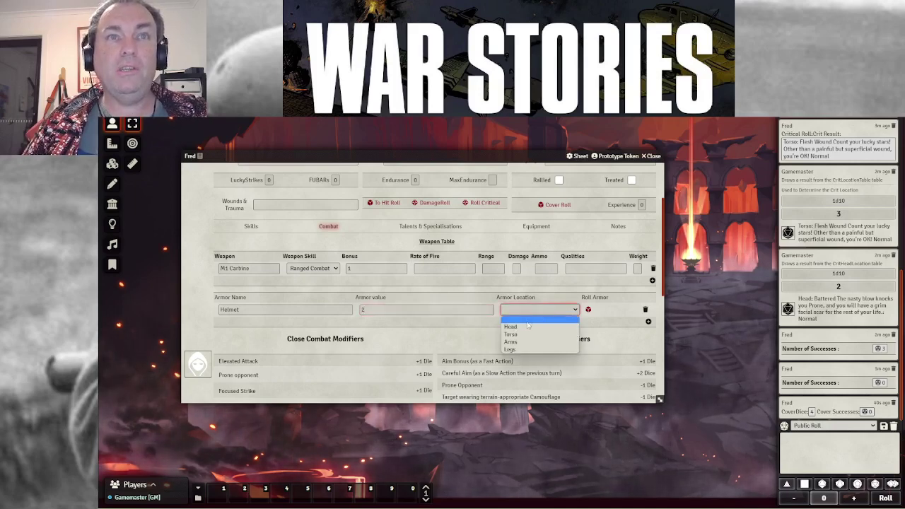
click(527, 326)
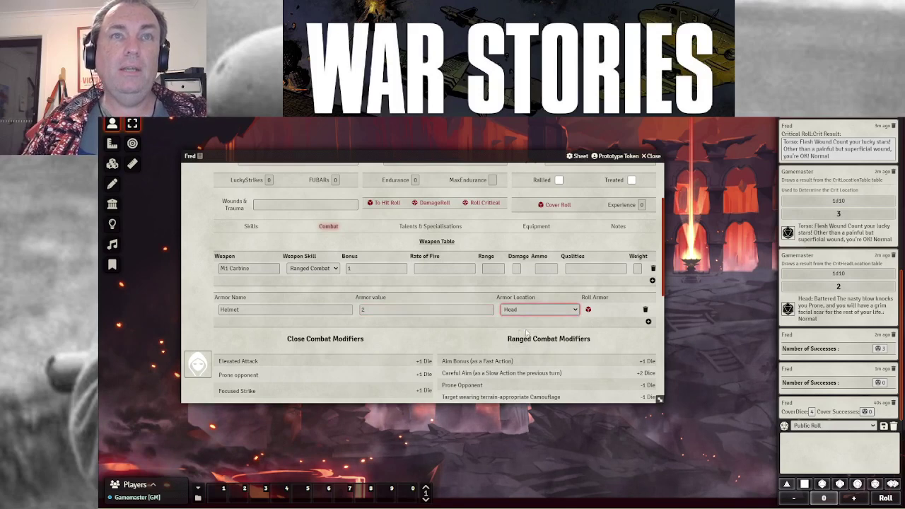
Make an armor roll for the Helmet with the CoverModifier set to 2 and inspect the dice behind the armor successes
click(587, 311)
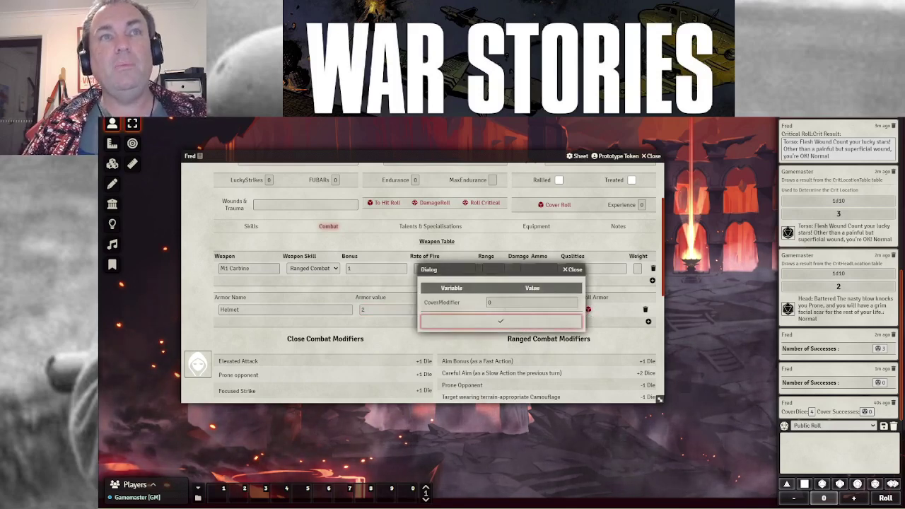
key(shift+Tab)
text(2)
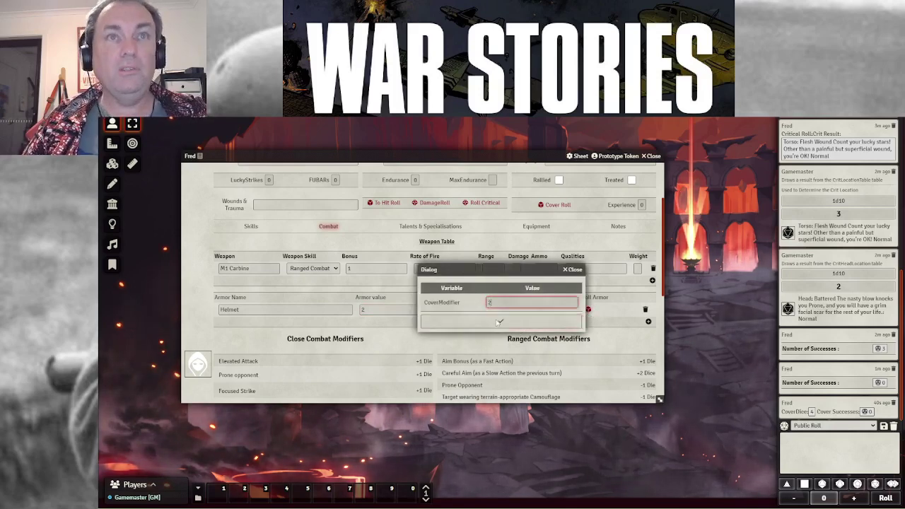
click(498, 323)
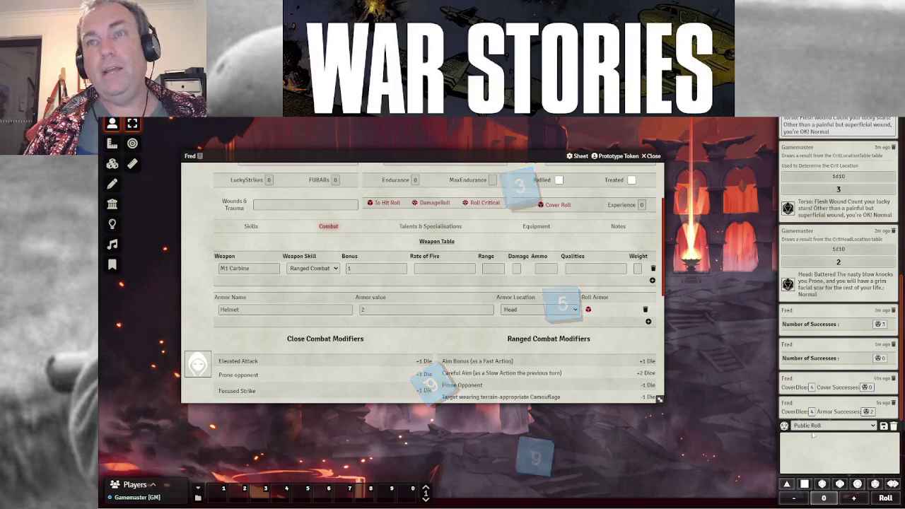
mouse_move(869, 412)
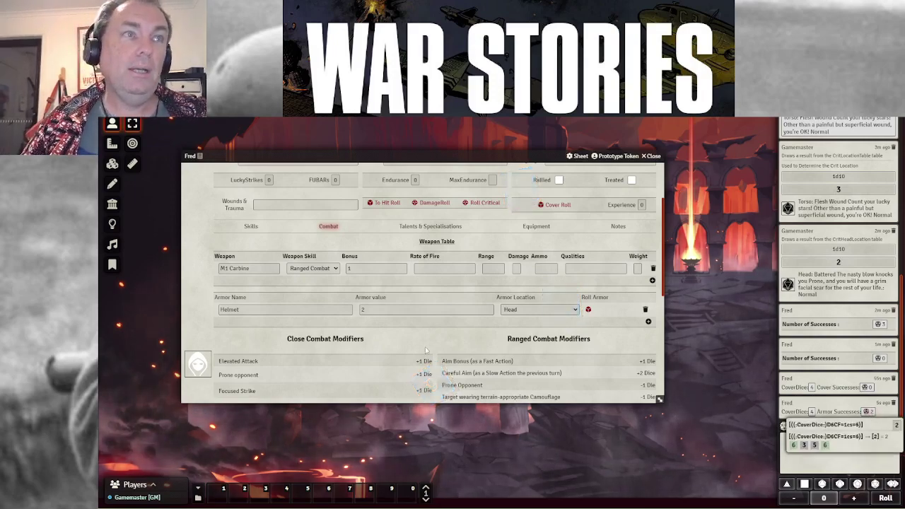
Review the close combat, ranged combat, machine gun fire and firing mode reference tables in the character's combat section
scroll(422, 359, down, 6)
scroll(425, 350, down, 1)
scroll(426, 349, up, 5)
scroll(426, 349, down, 5)
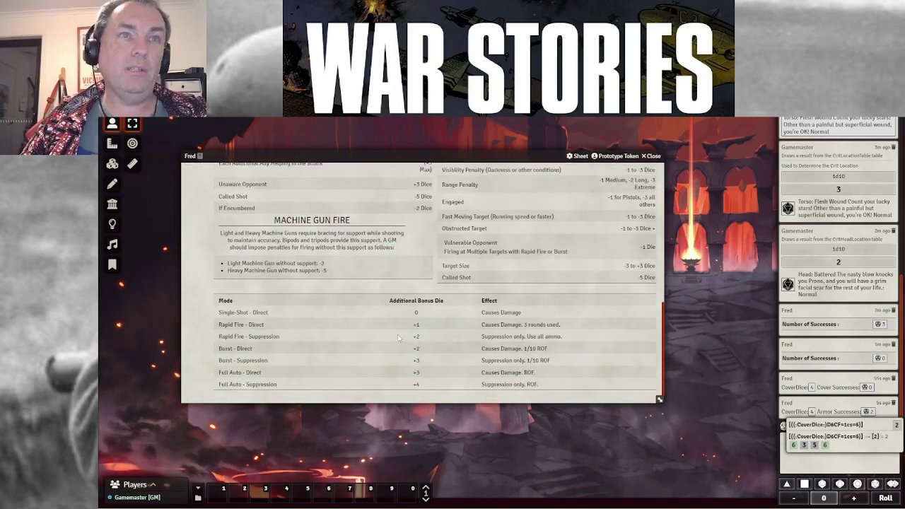
scroll(398, 339, up, 5)
scroll(398, 339, up, 2)
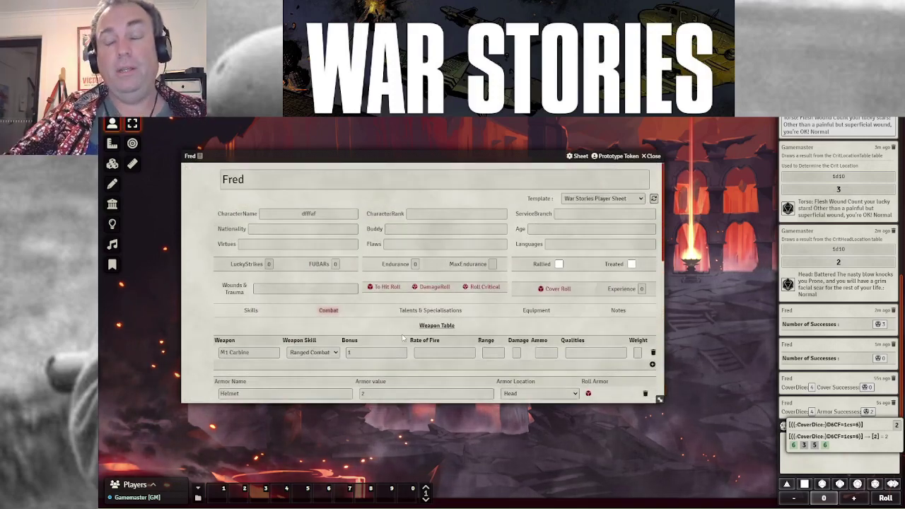
Add a blank talent entry and a blank specialisation entry to the character's talents and specialisations
click(444, 311)
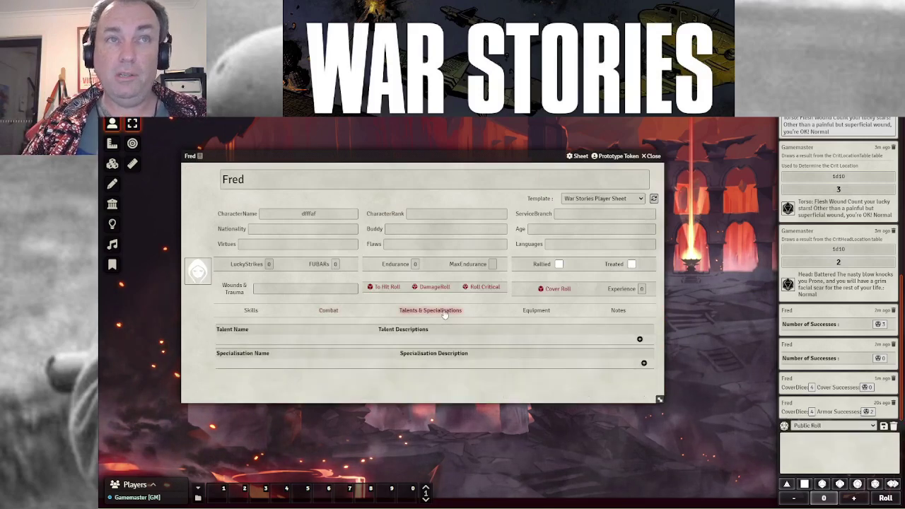
click(639, 340)
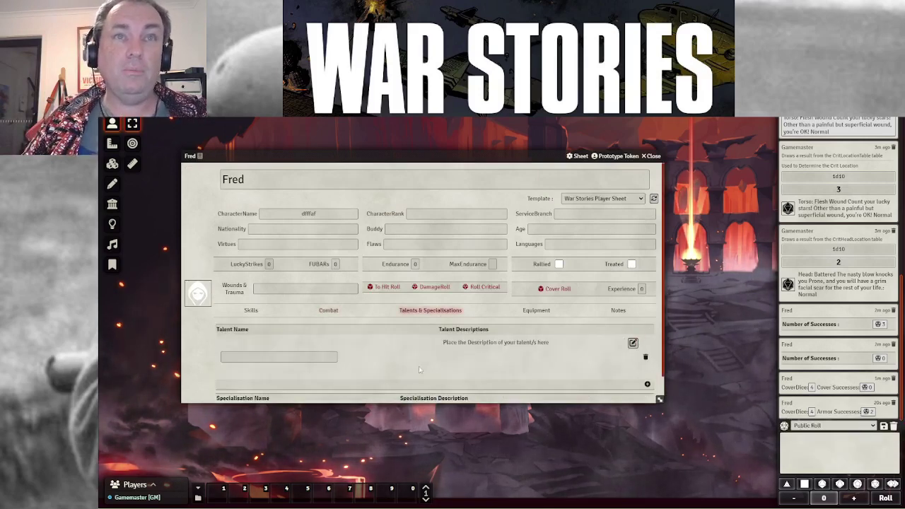
click(283, 357)
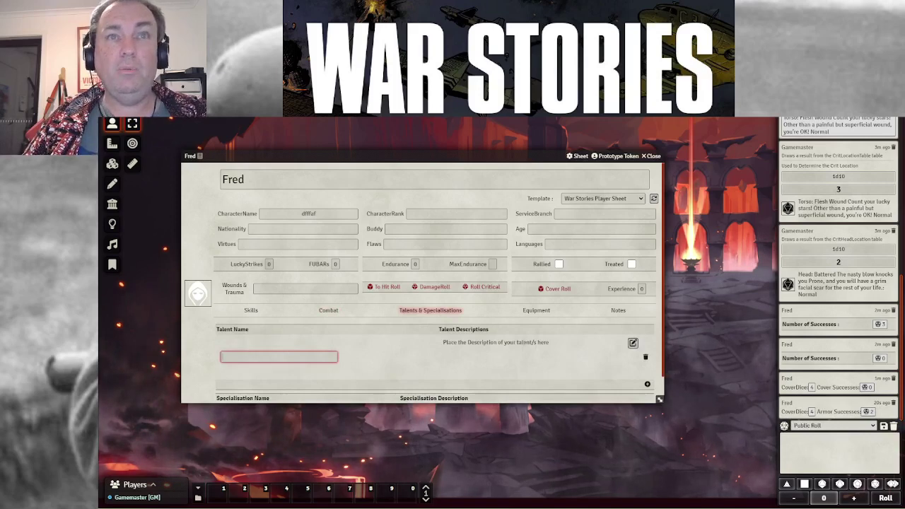
scroll(513, 359, down, 1)
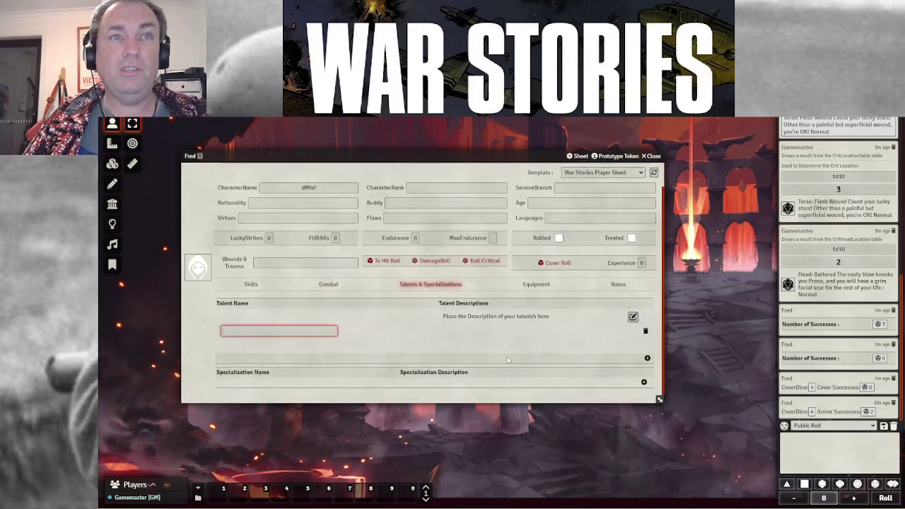
click(644, 383)
scroll(537, 358, down, 2)
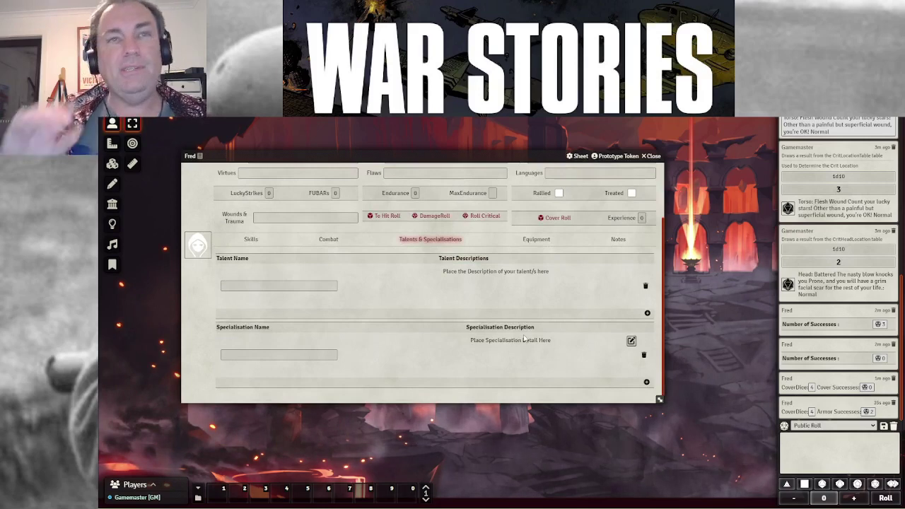
Add a blank row to both the Carried Equipment and Carried Ammunition tables, and delete both rows again
click(531, 240)
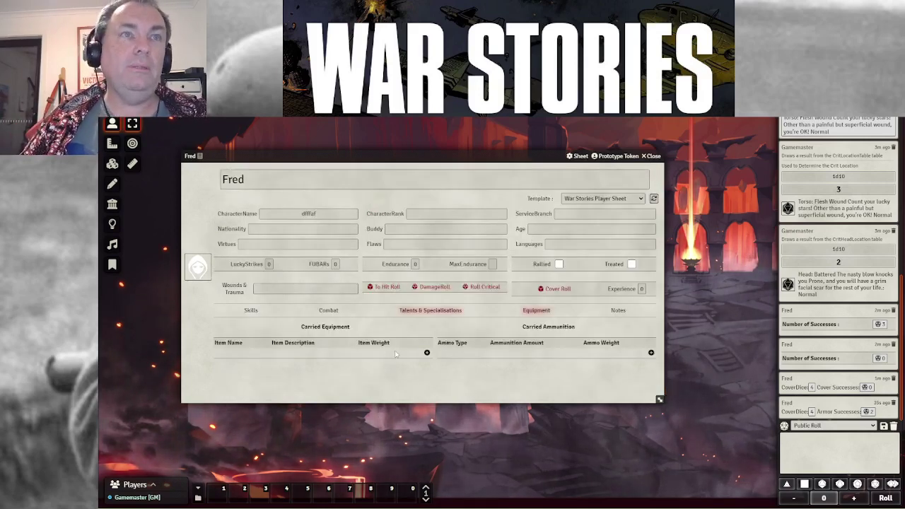
click(426, 353)
key(Tab)
key(Tab)
key(Tab)
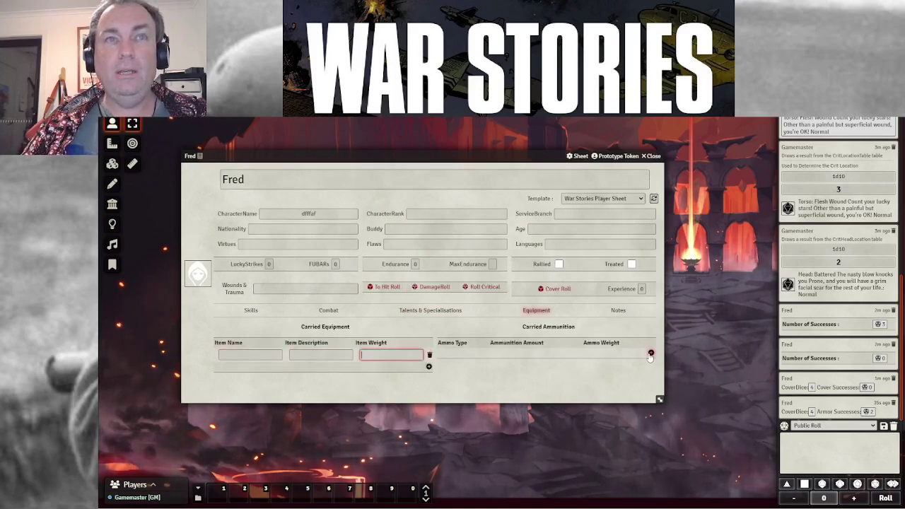
click(531, 357)
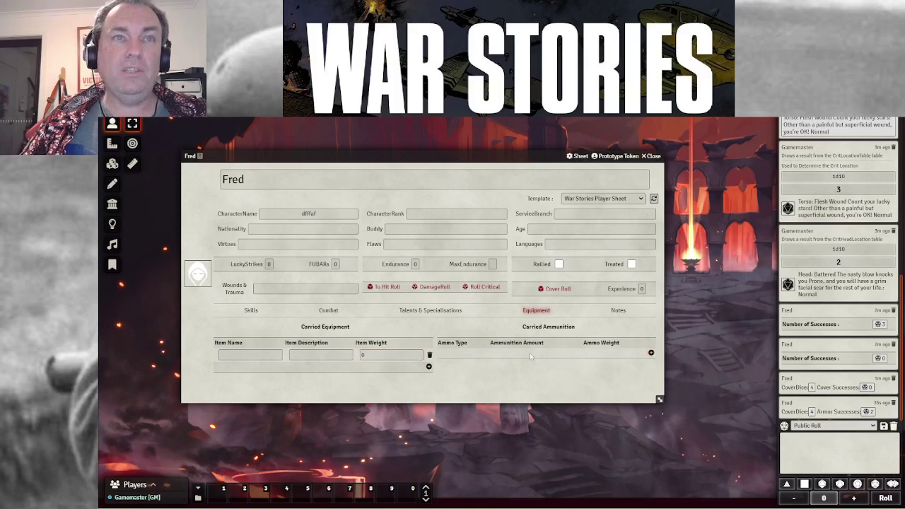
click(650, 353)
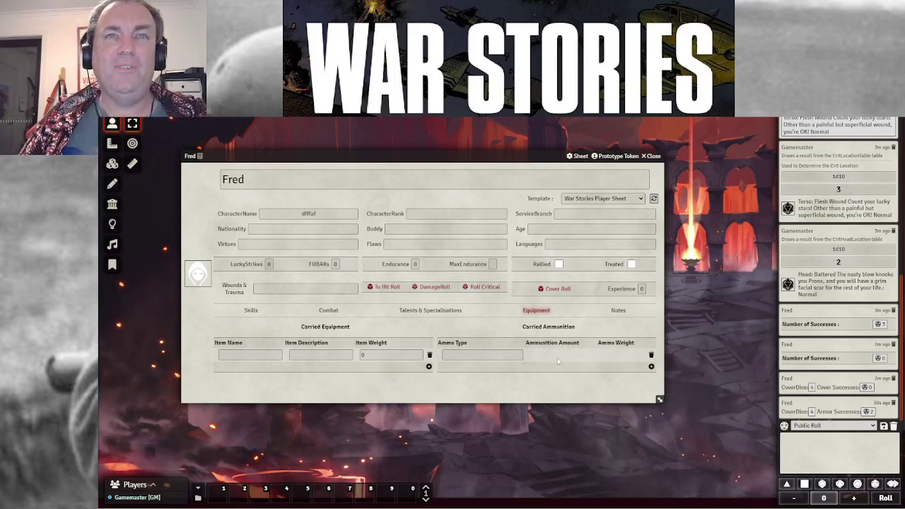
click(650, 355)
click(429, 355)
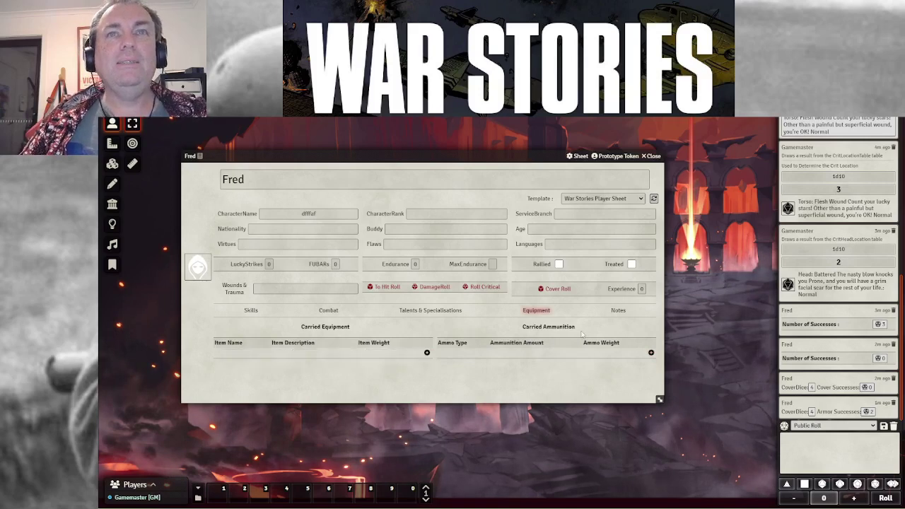
Open the character's notes text for editing
click(617, 310)
mouse_move(444, 359)
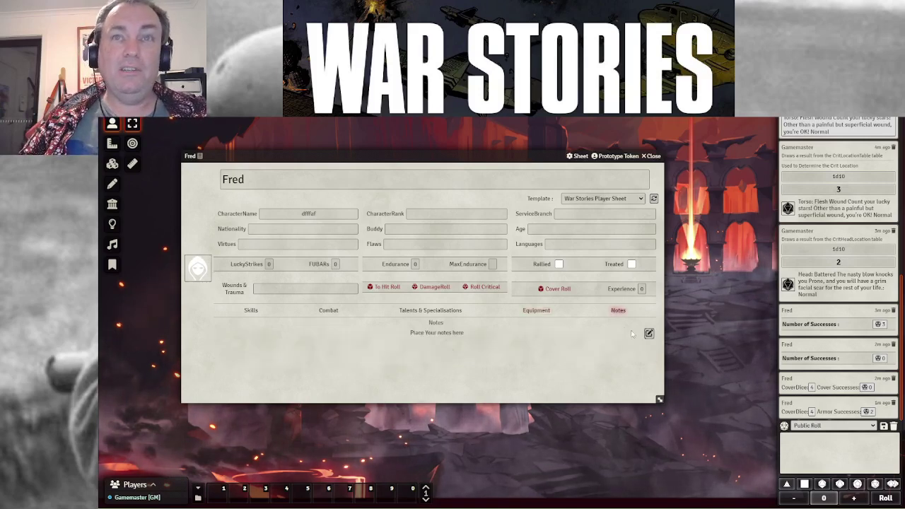
click(648, 332)
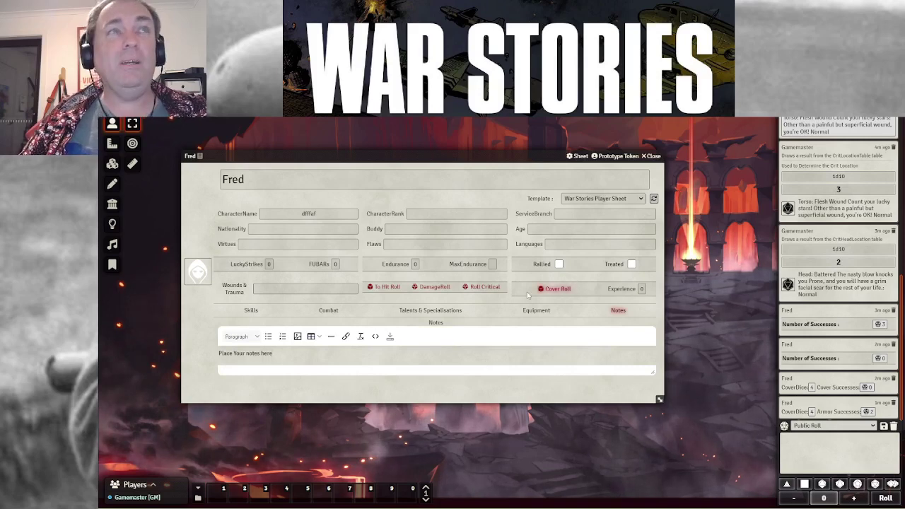
View the image browser for the character's portrait, close it, and select the text of the character's name
click(202, 270)
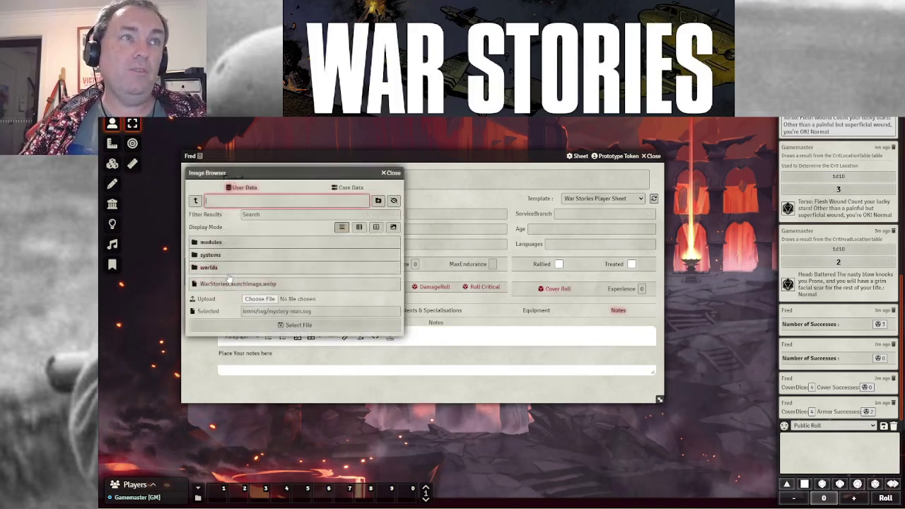
click(391, 173)
double_click(233, 180)
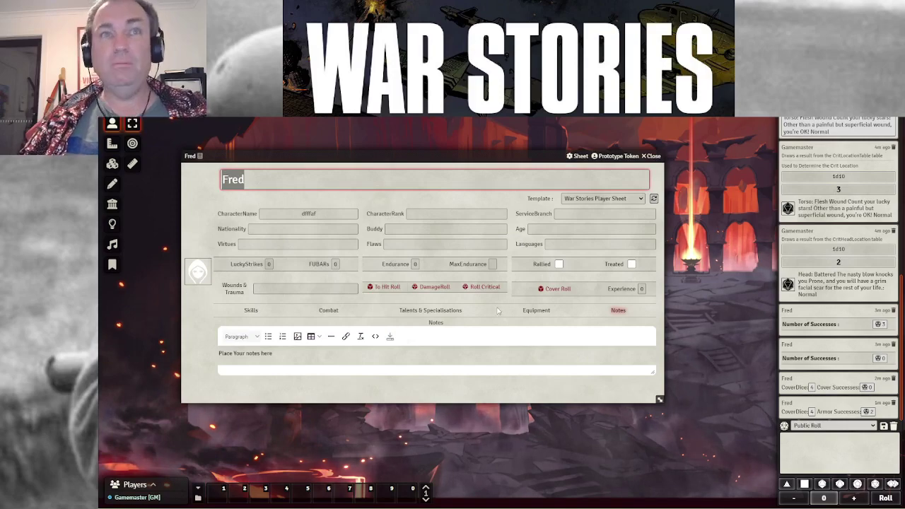
Review the character's skills and the Wounds, Weariness, Fear and Morale conditions
click(251, 310)
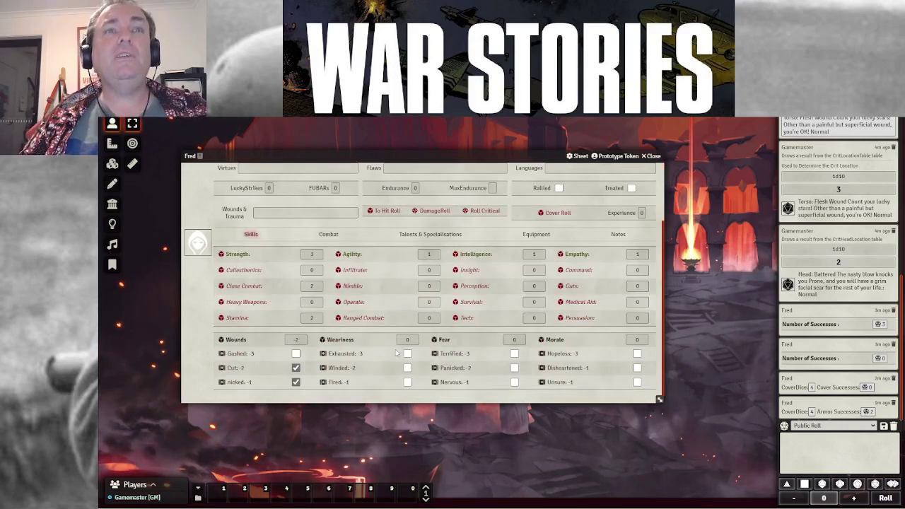
scroll(395, 349, down, 1)
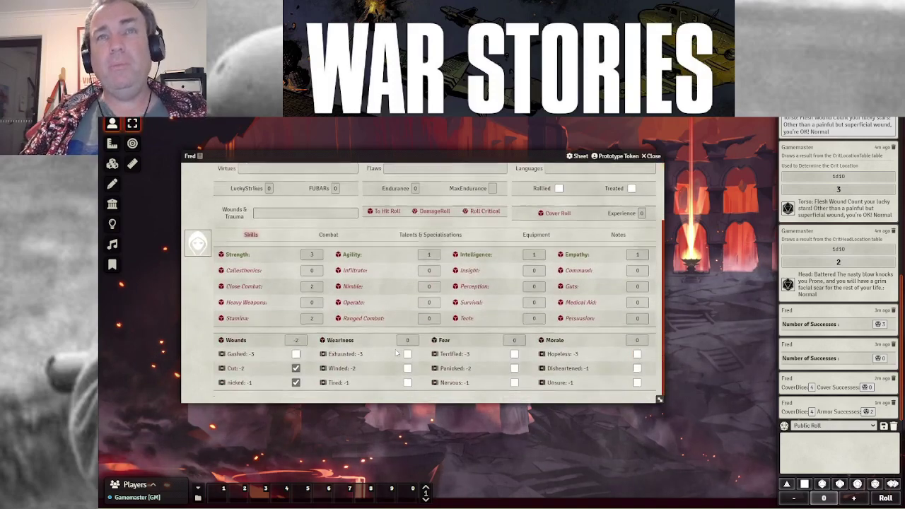
scroll(397, 352, up, 1)
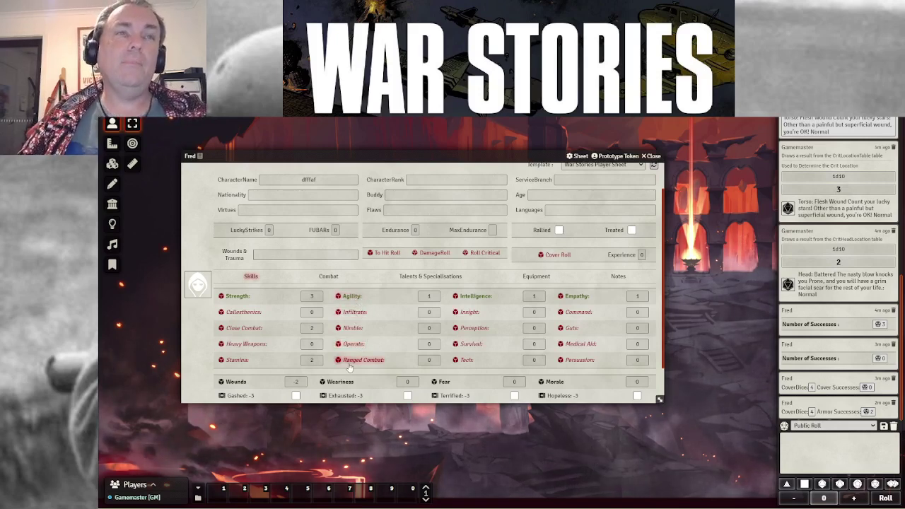
scroll(612, 202, up, 2)
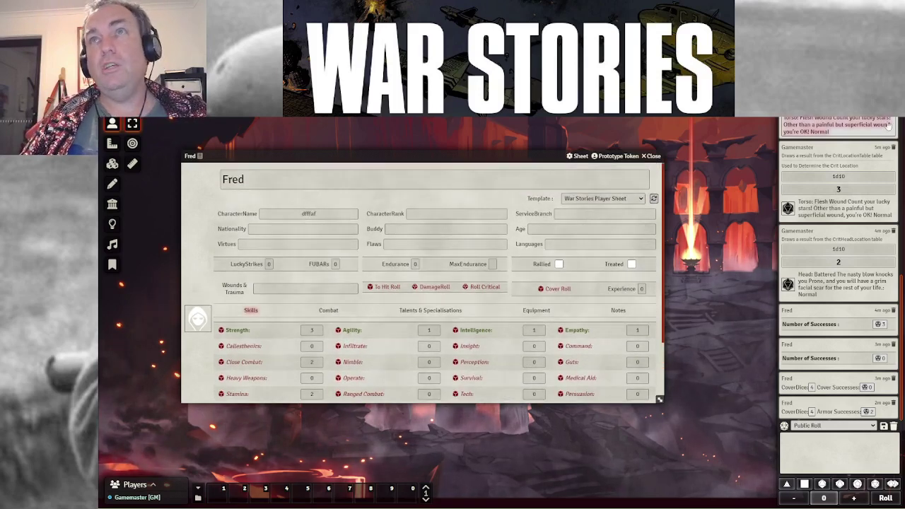
Close the character sheet and delete the War Stories Player Sheet template from the actors
click(894, 107)
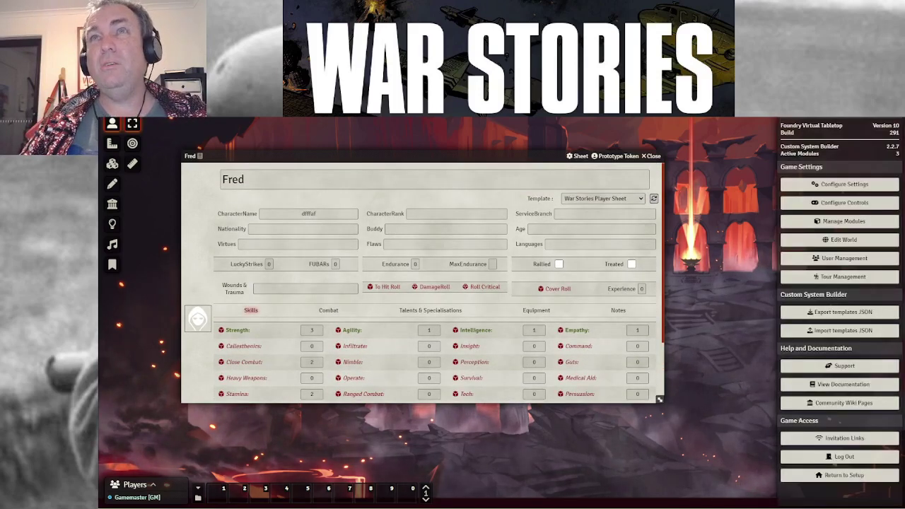
click(650, 155)
click(817, 108)
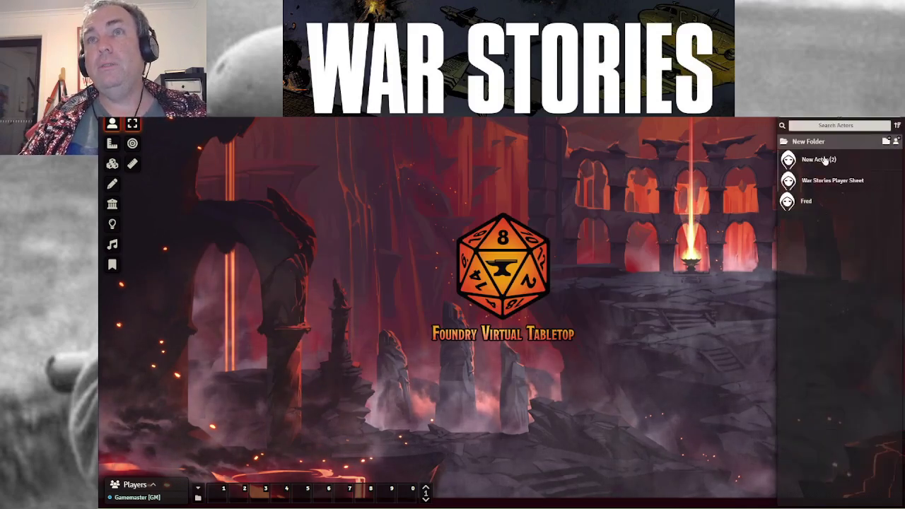
right_click(823, 183)
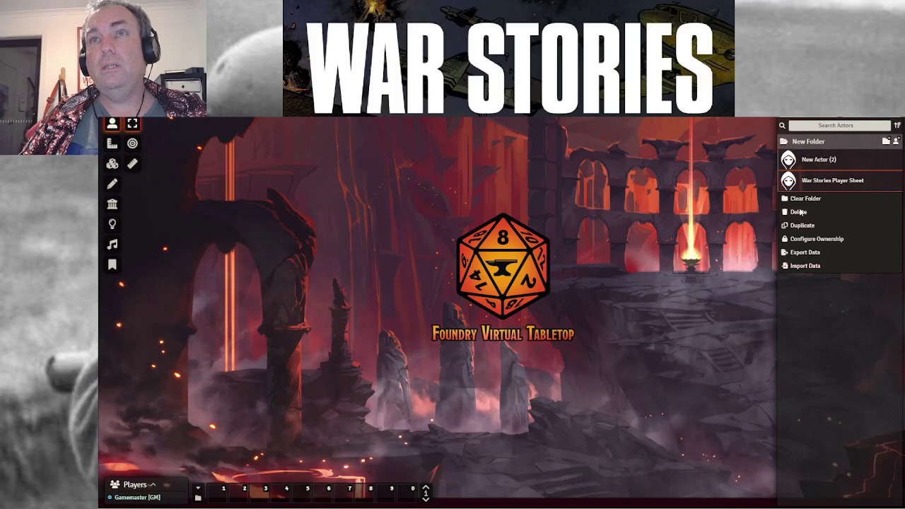
click(798, 212)
click(645, 215)
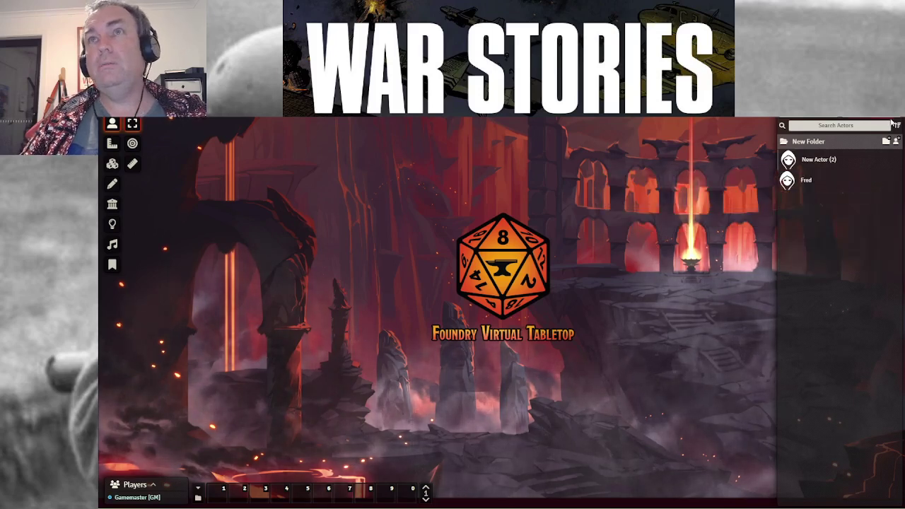
Import the Custom System Builder templates from the file export (2).json in the user data
click(883, 107)
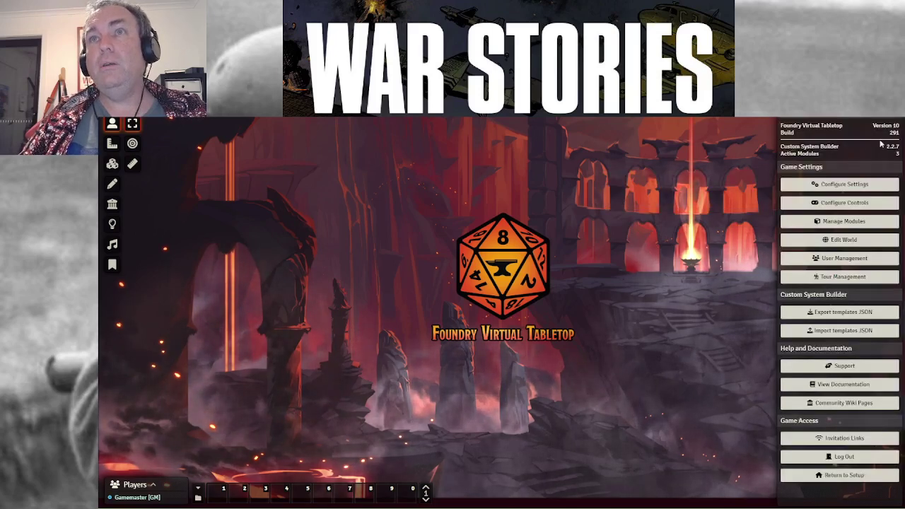
click(841, 331)
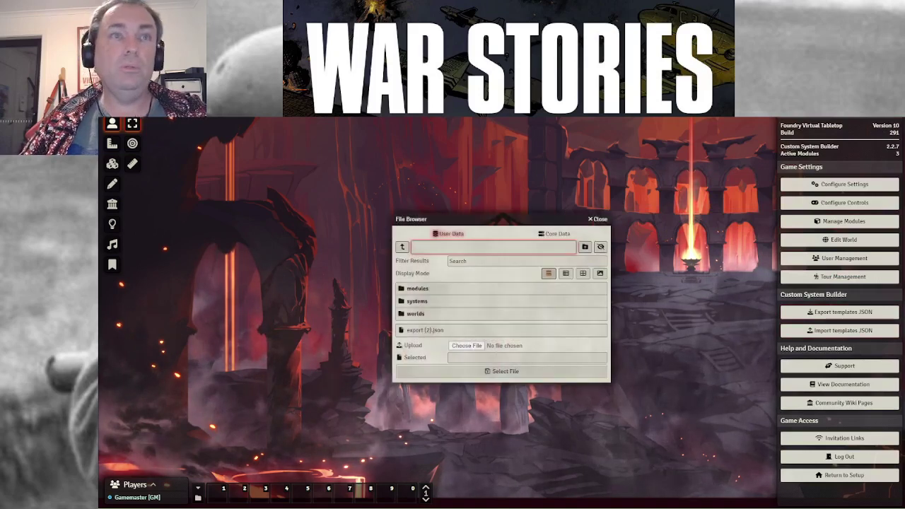
click(427, 330)
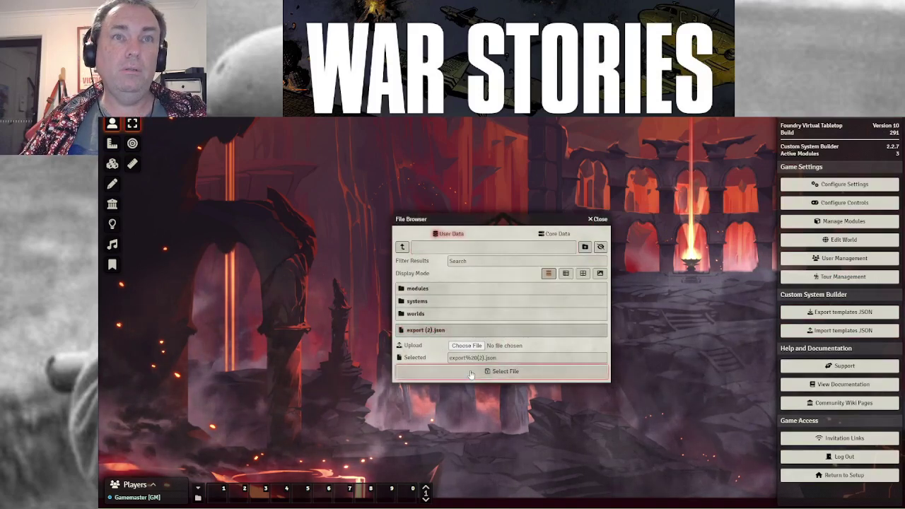
click(470, 372)
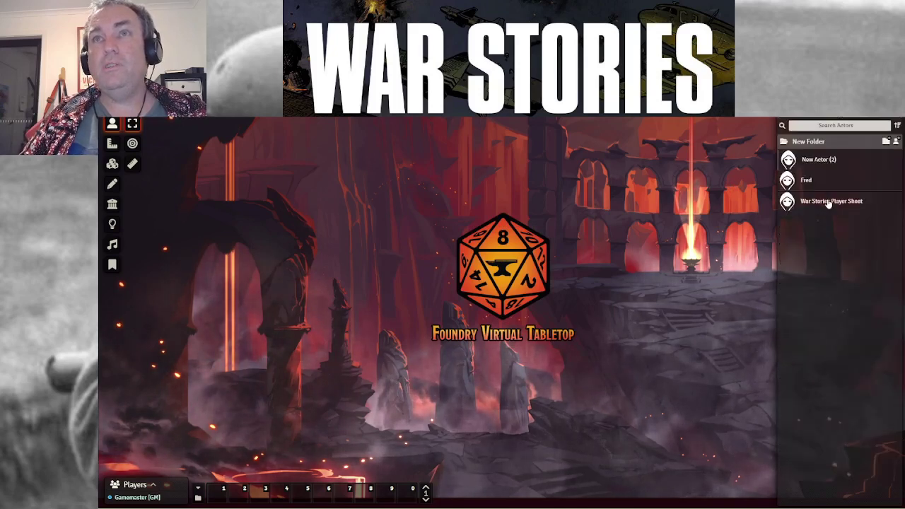
Open the War Stories Player Sheet template and save its sheet configuration with This Sheet set to Default
click(828, 202)
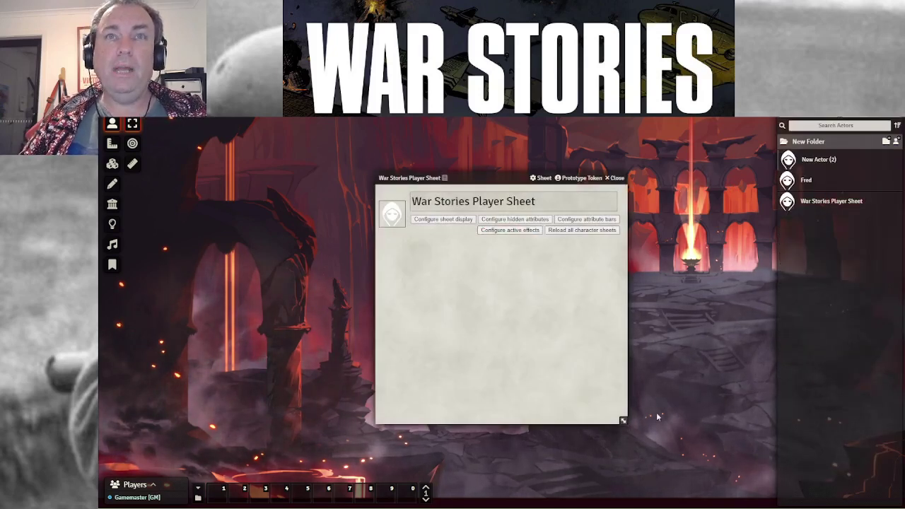
drag(675, 411, 775, 406)
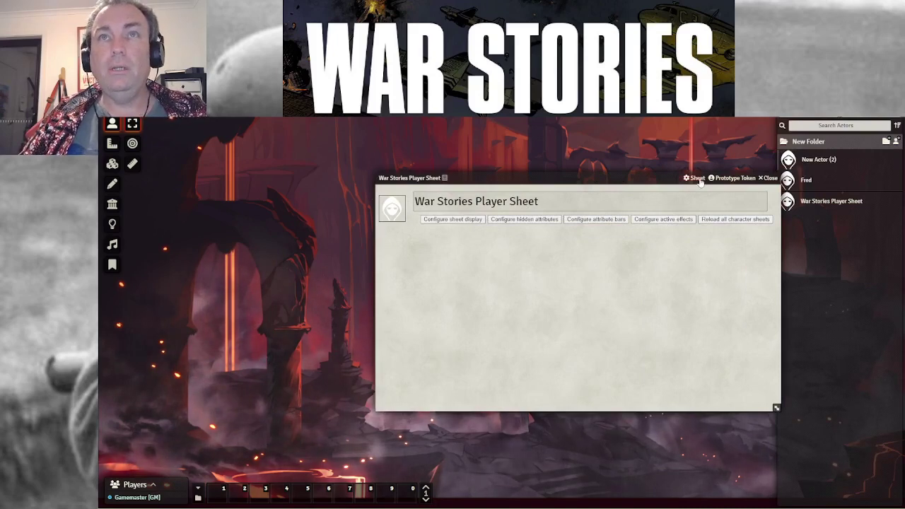
click(698, 179)
click(705, 212)
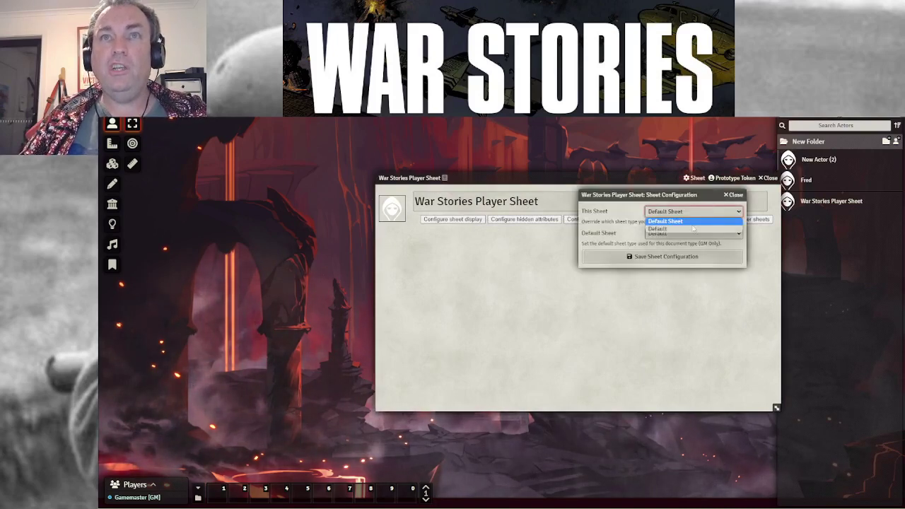
click(692, 229)
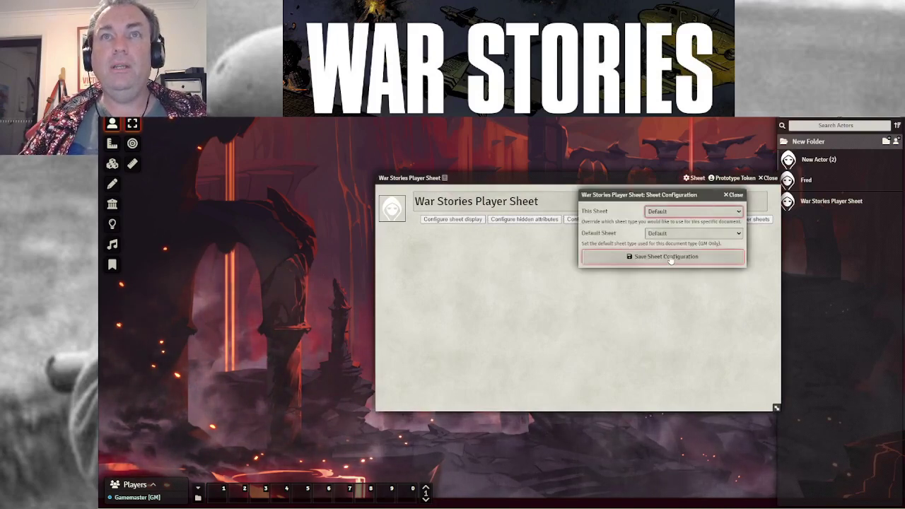
click(670, 257)
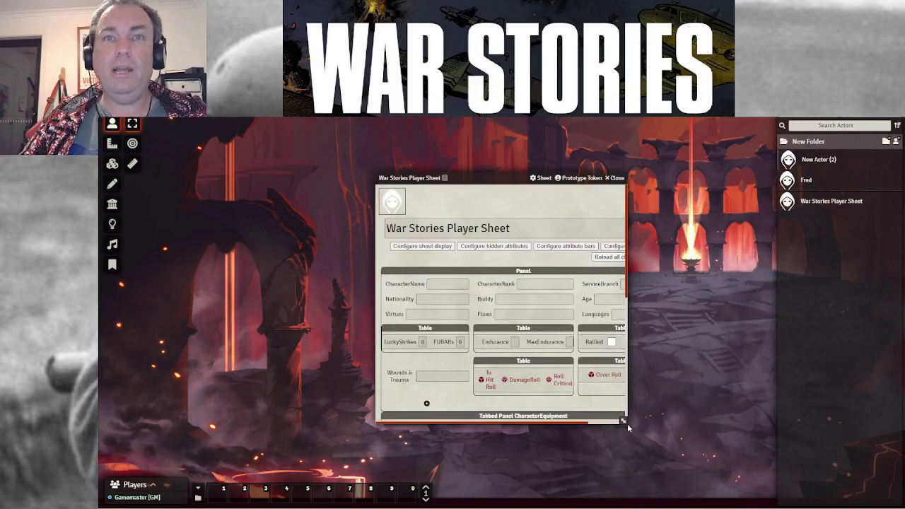
Enlarge and reposition the War Stories Player Sheet template window, review its layout and close it
drag(626, 423, 805, 413)
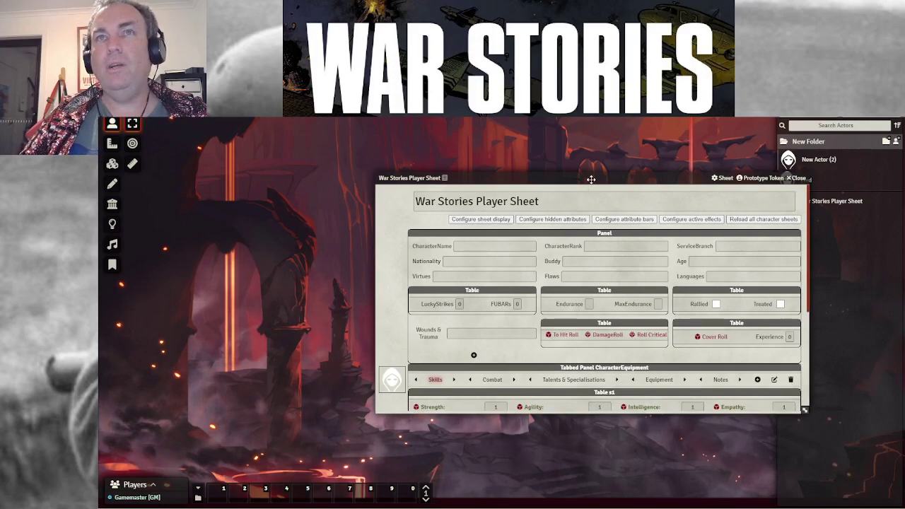
drag(590, 179, 407, 181)
scroll(535, 346, down, 5)
scroll(536, 346, up, 5)
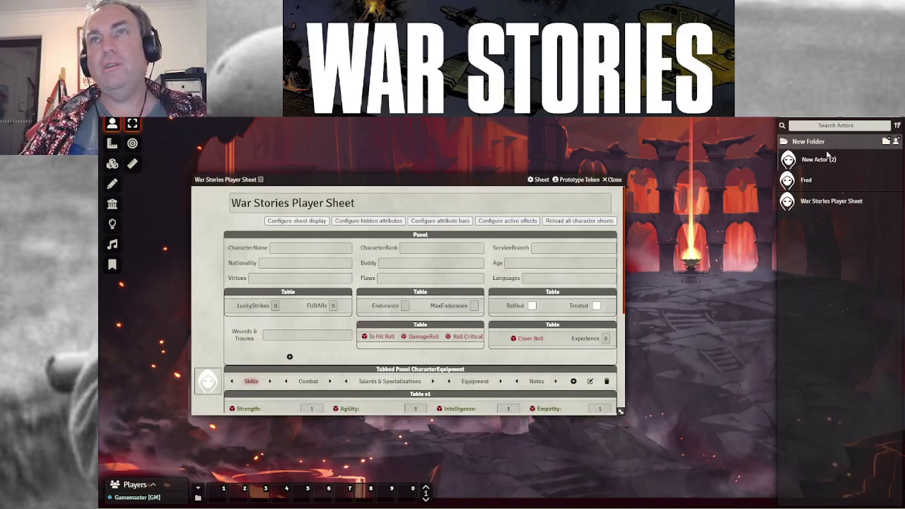
click(616, 180)
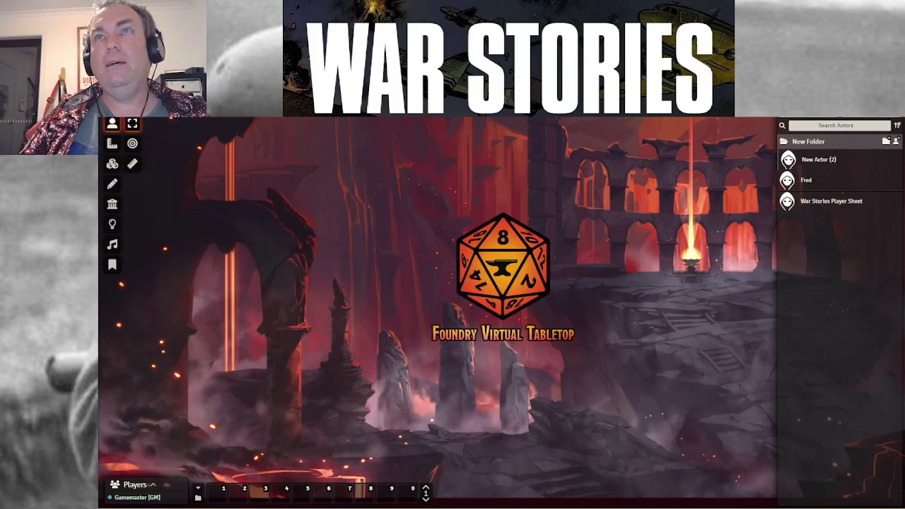
Delete the CritLocationTable from the rollable tables
click(845, 108)
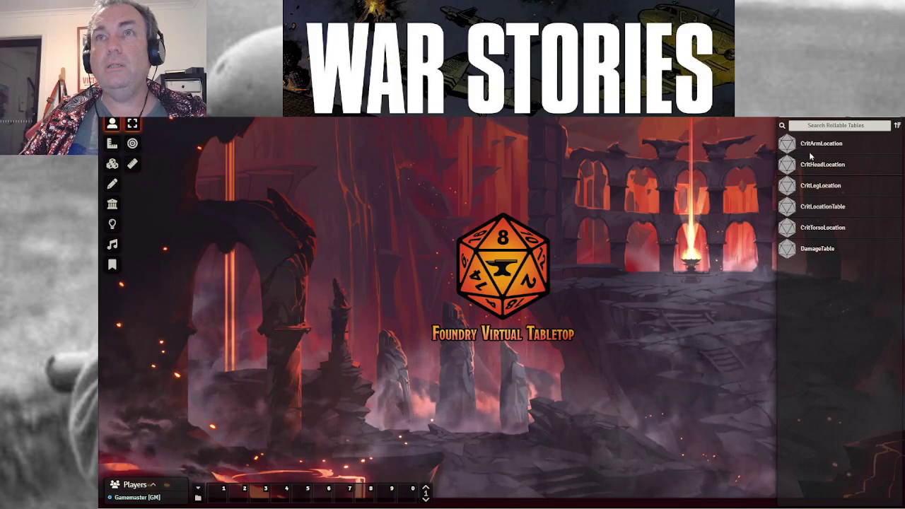
right_click(824, 207)
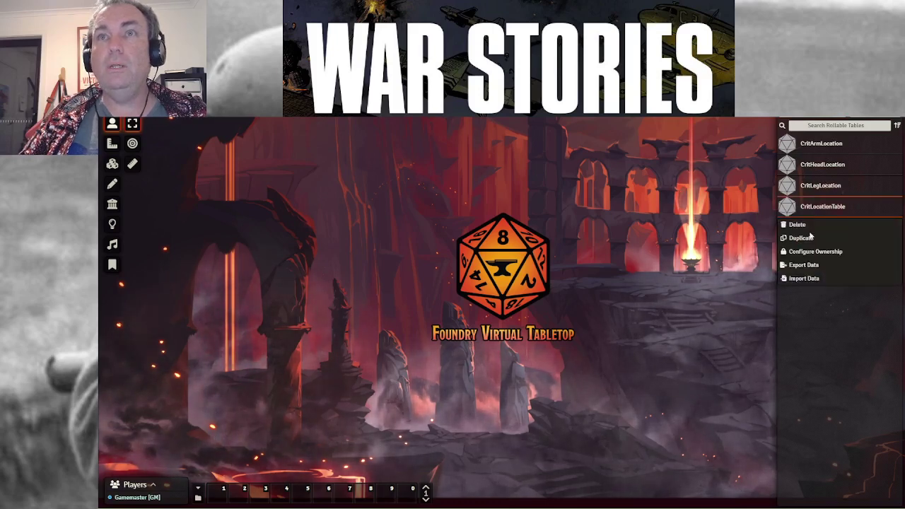
click(798, 225)
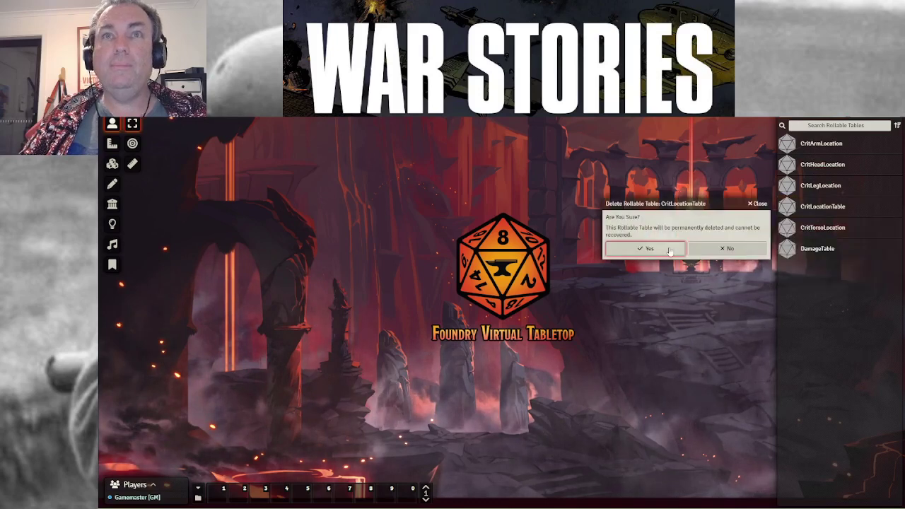
click(665, 251)
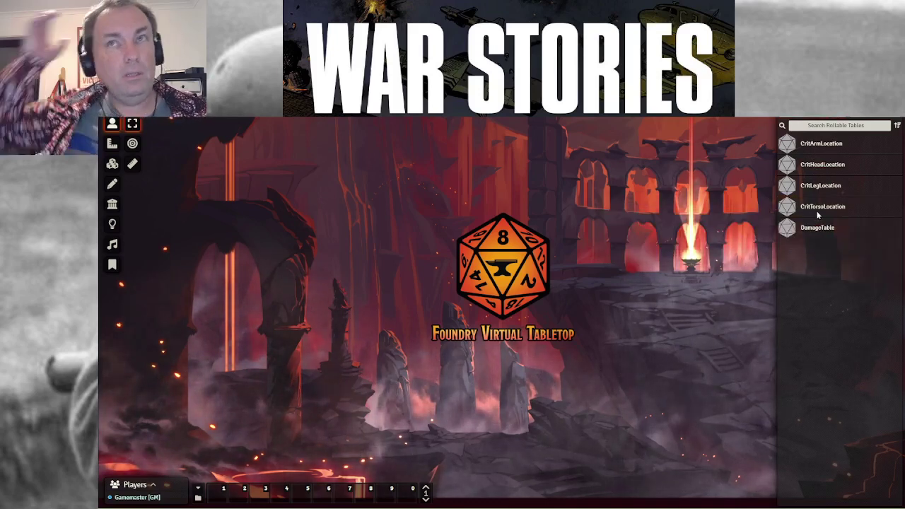
Create a new rollable table named table1 and close its configuration
click(813, 111)
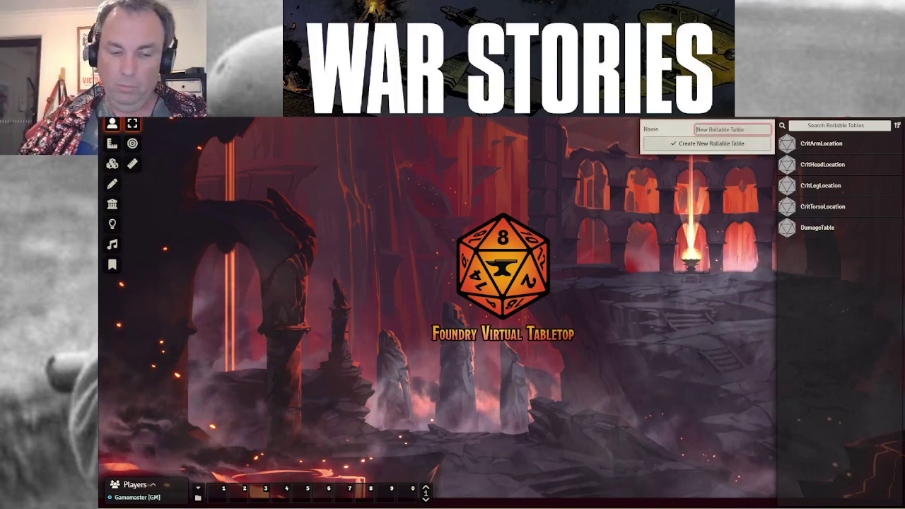
text(table1)
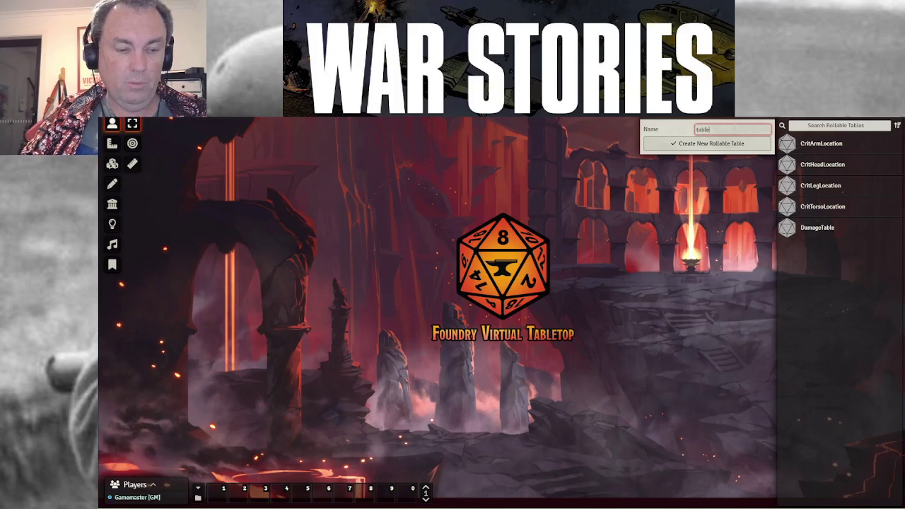
click(717, 144)
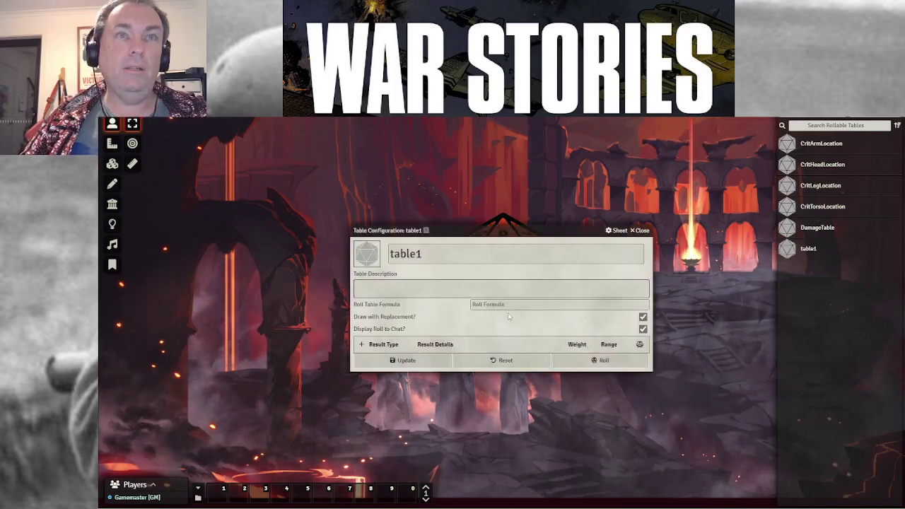
click(640, 231)
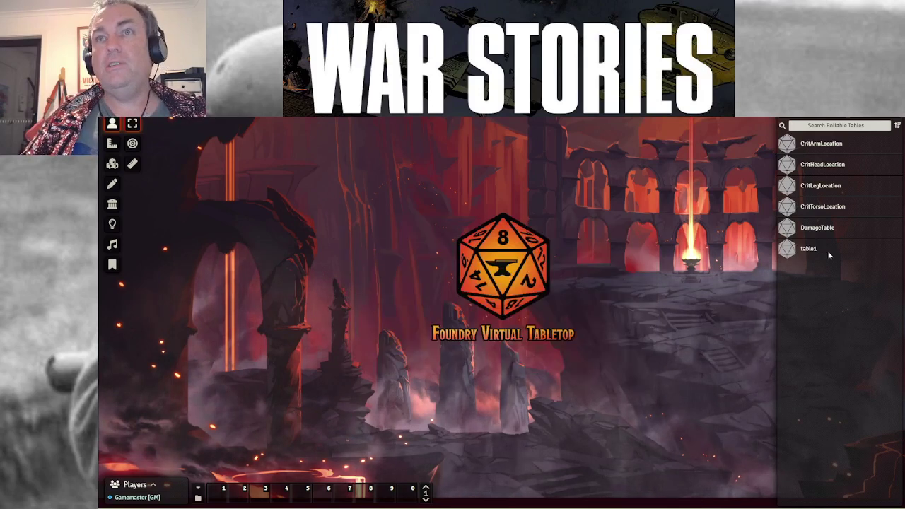
Import the data of the fvtt-RollTable-critlocationtable JSON file into table1
right_click(814, 250)
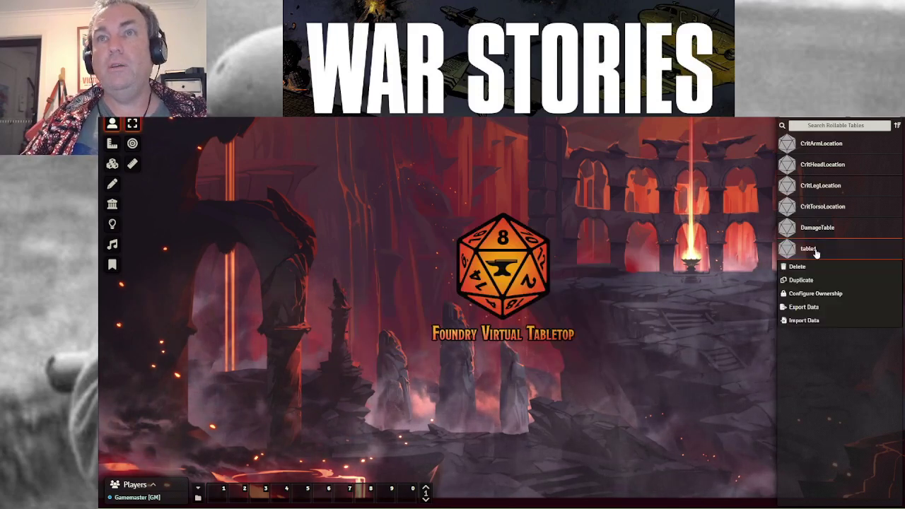
click(804, 320)
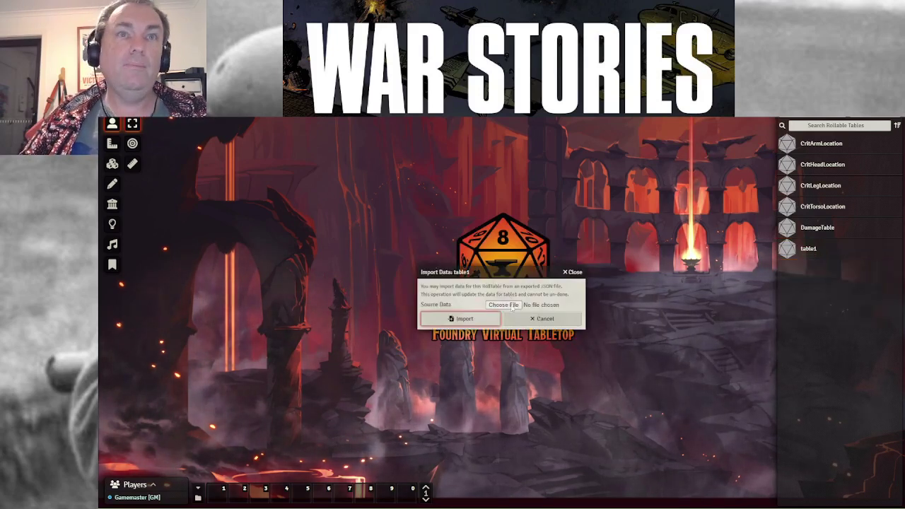
click(503, 305)
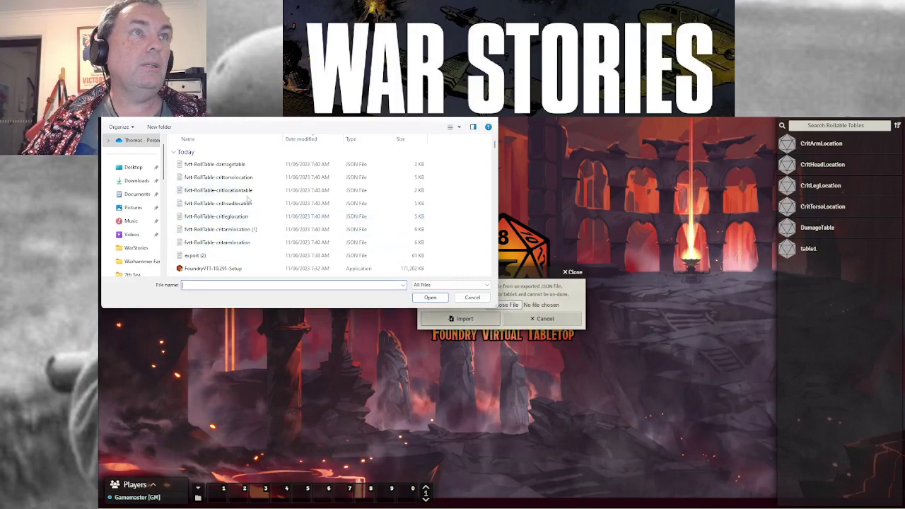
click(248, 192)
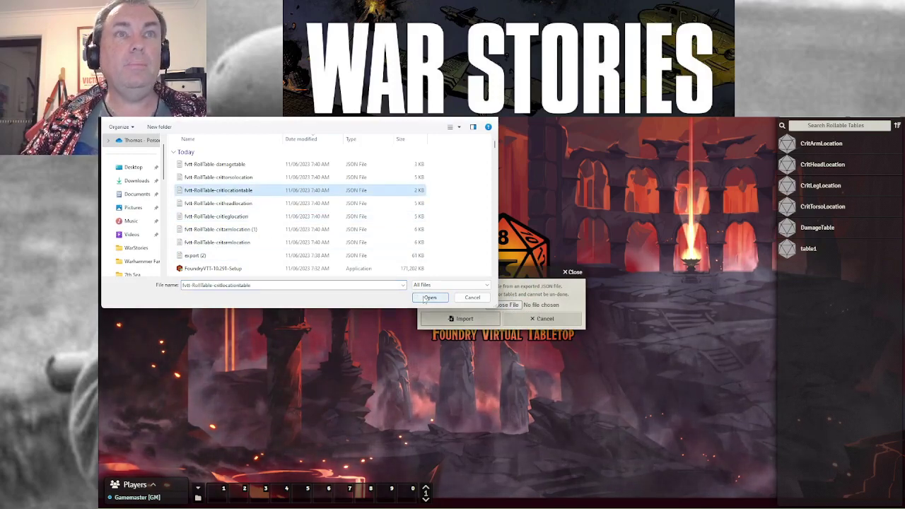
click(429, 297)
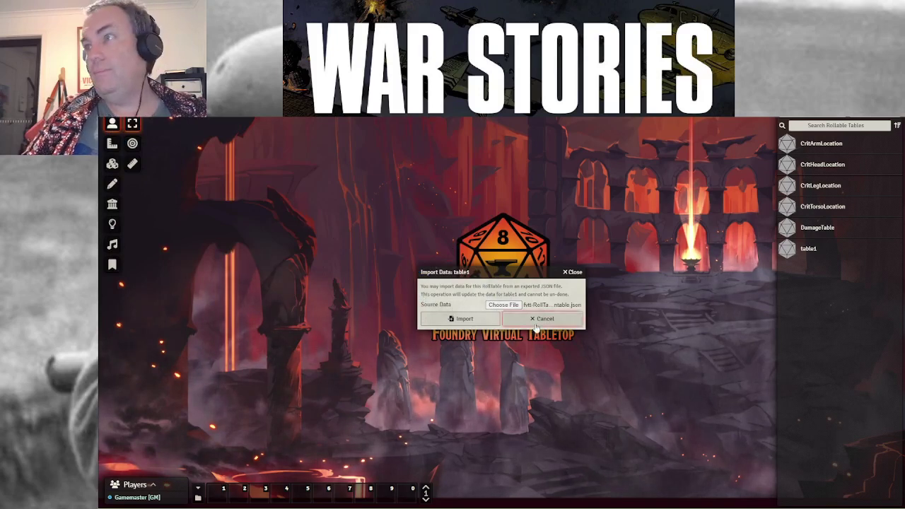
click(466, 319)
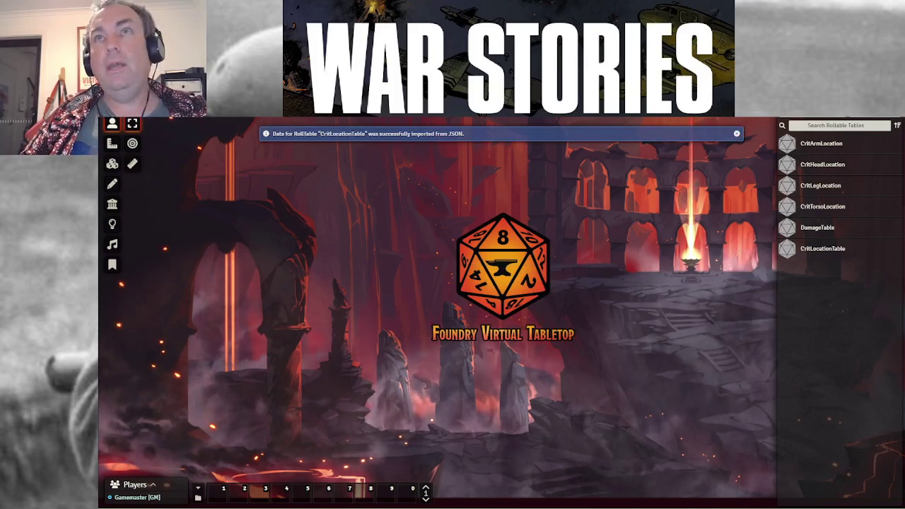
Open the character sheet of the actor listed below New Actor (2) and choose War Stories Player Sheet as its template
click(821, 110)
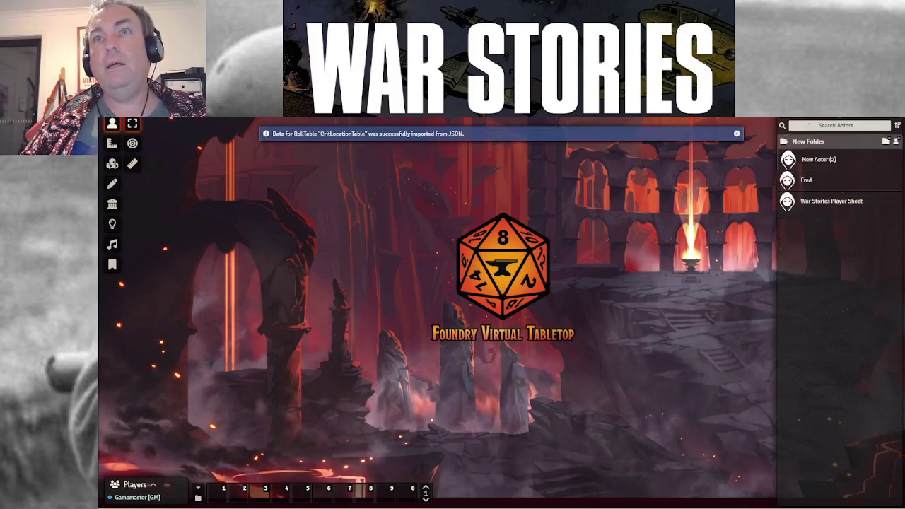
click(807, 181)
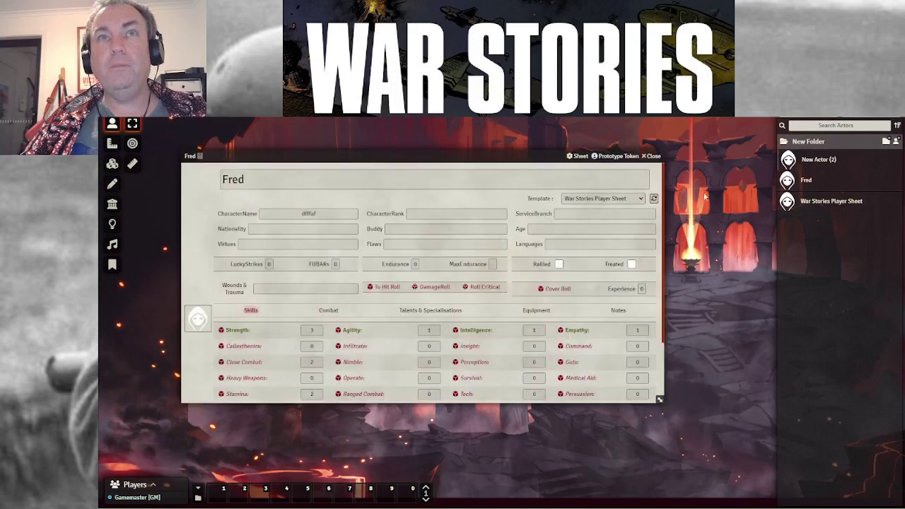
click(641, 199)
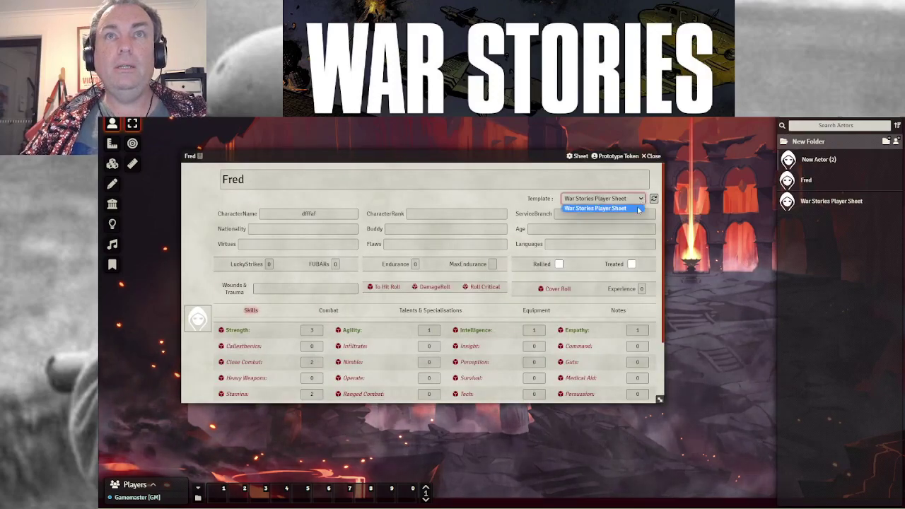
click(639, 208)
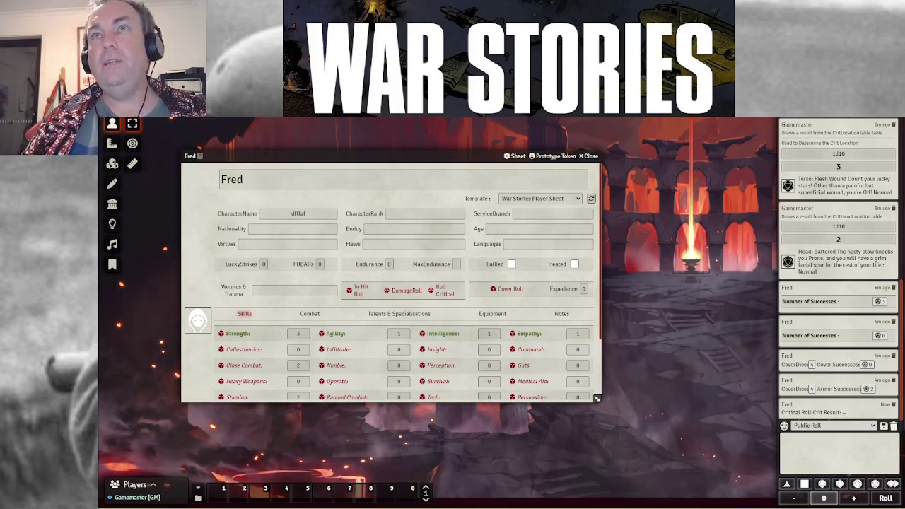
Roll a result from the CritLocationTable configuration, and roll a critical from the open character sheet
click(838, 118)
click(827, 251)
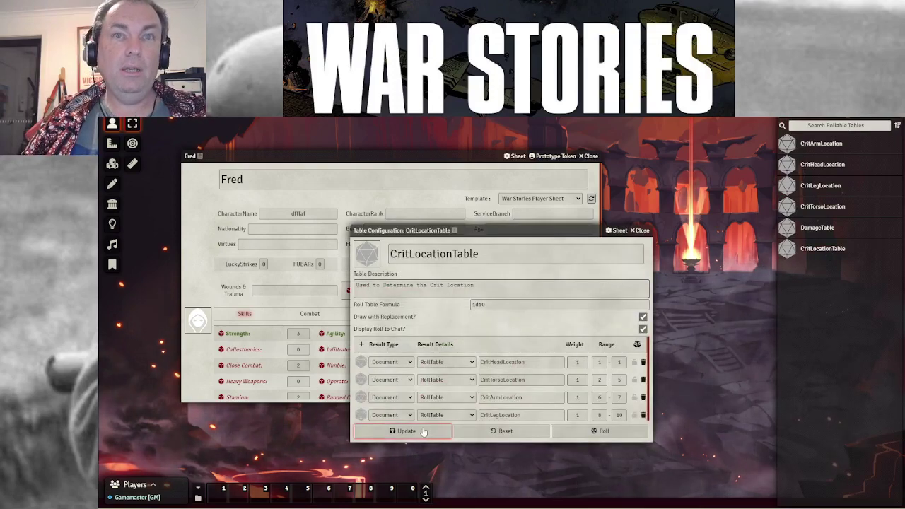
click(599, 433)
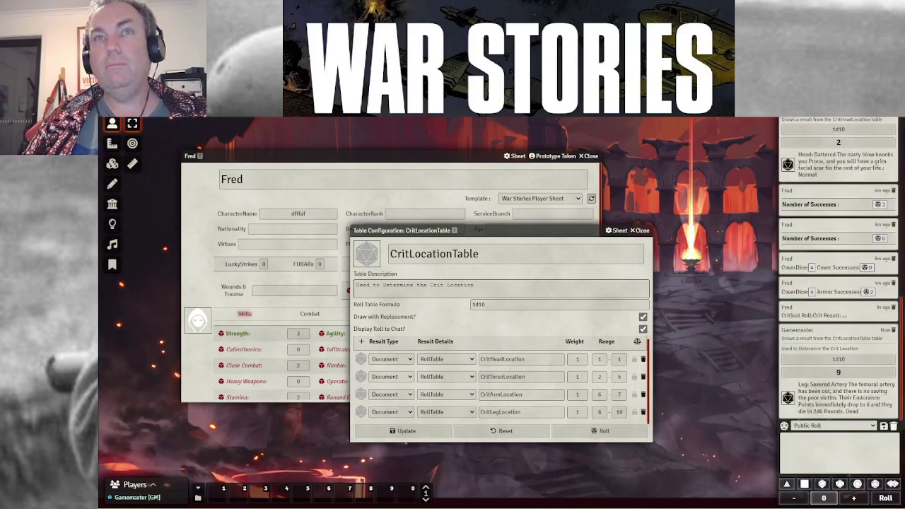
click(641, 231)
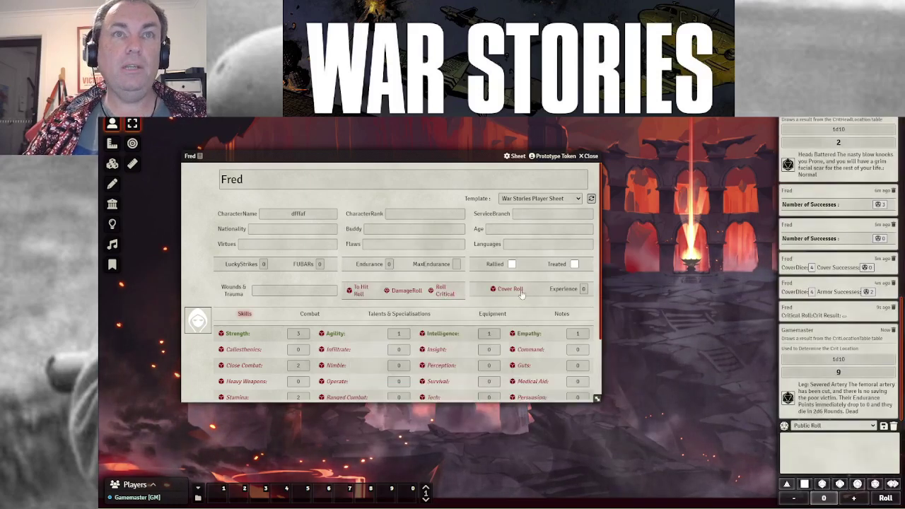
click(444, 296)
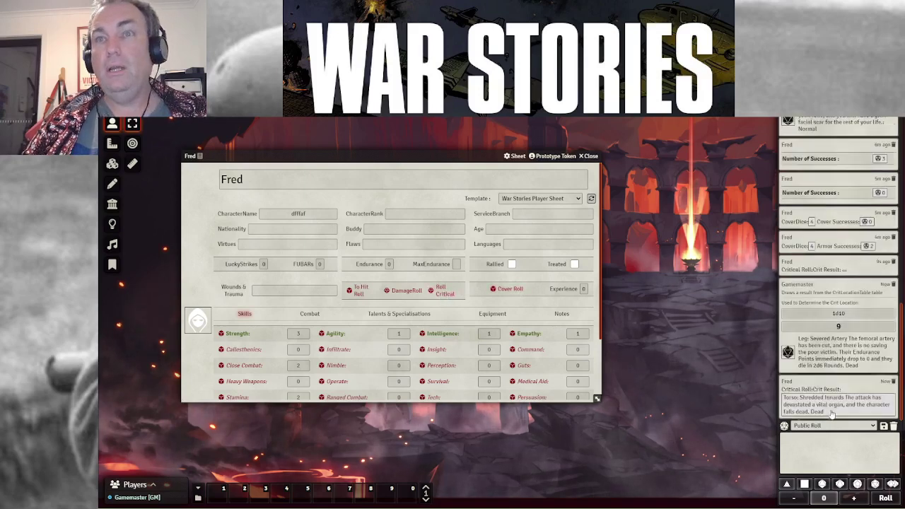